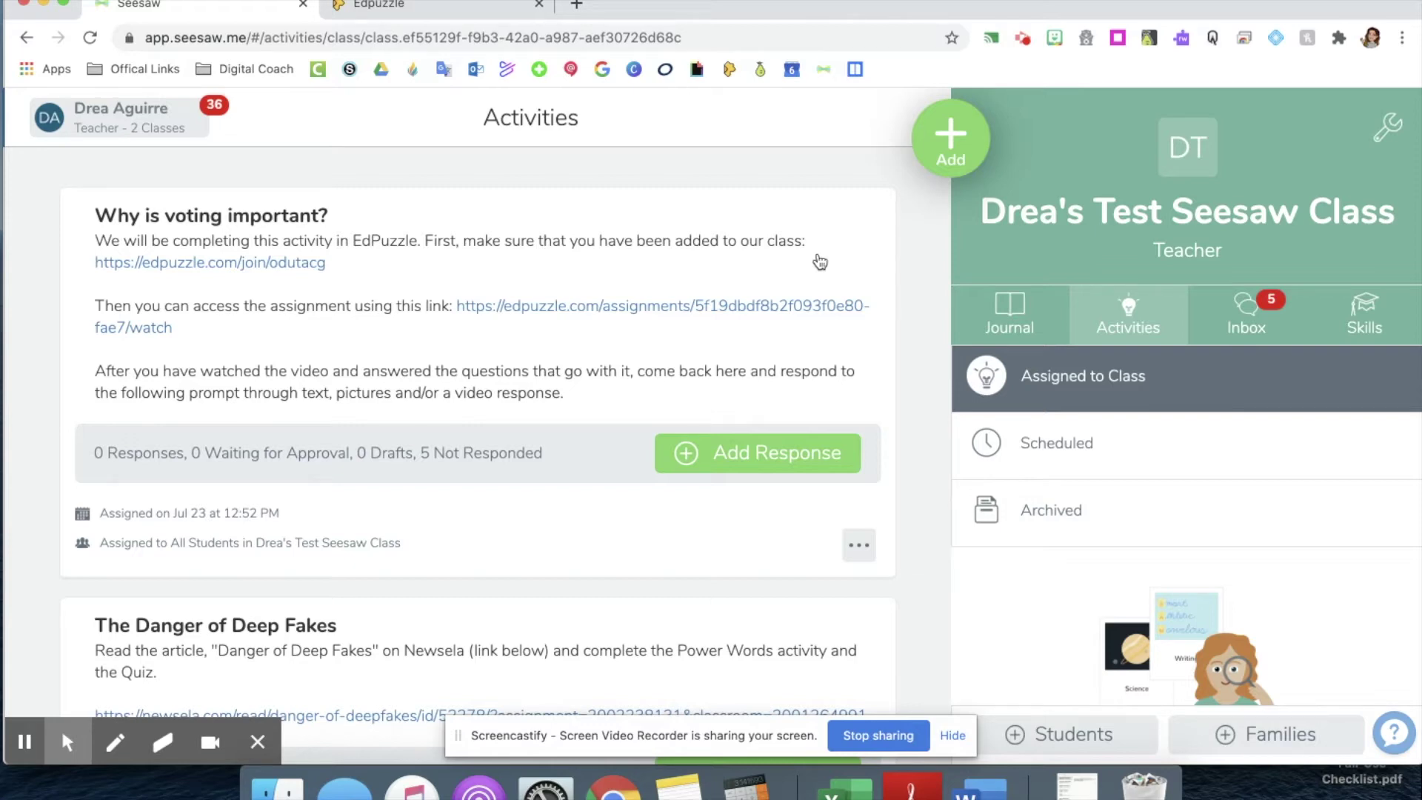
Create a new Seesaw activity named 'Why is voting important?' and begin its student instructions.
left_click(951, 138)
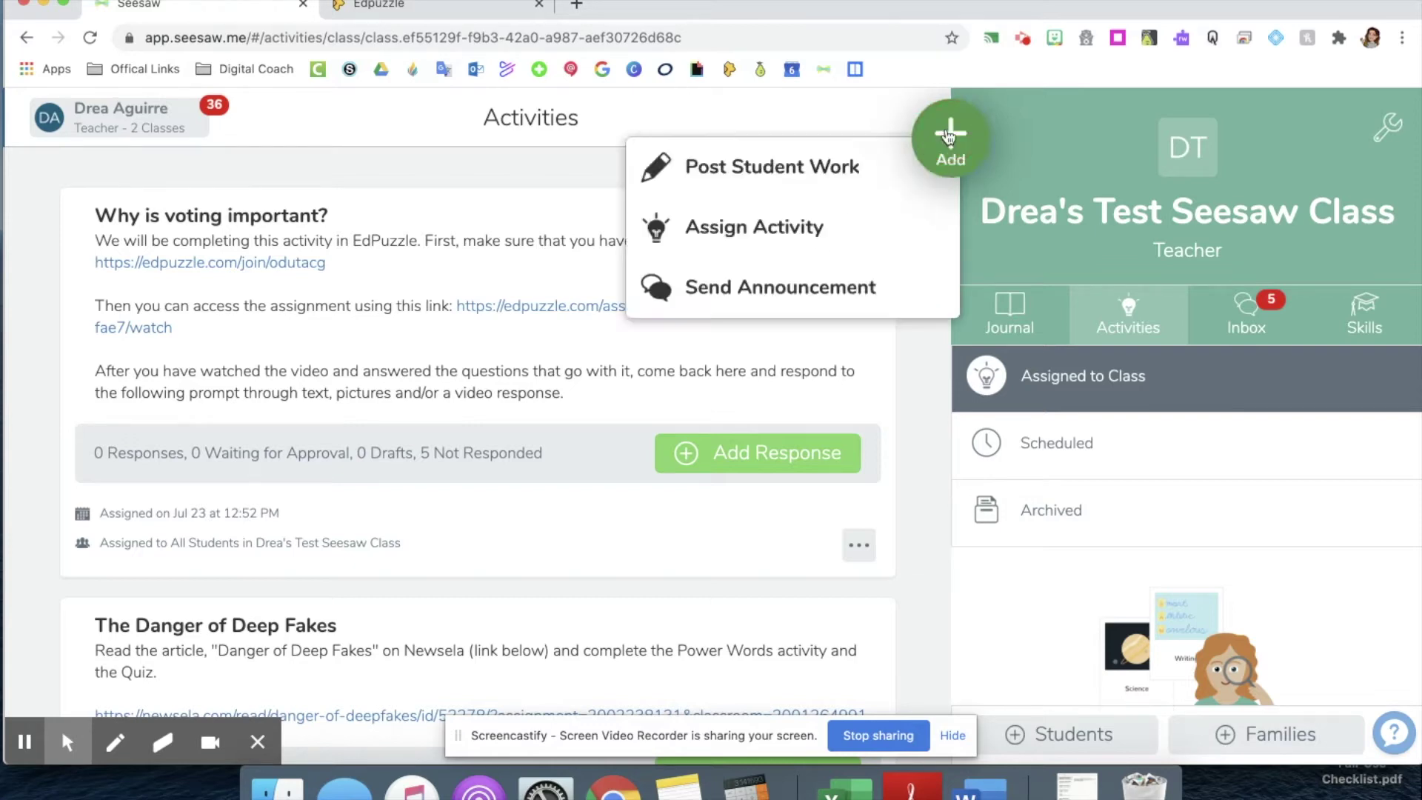
left_click(811, 228)
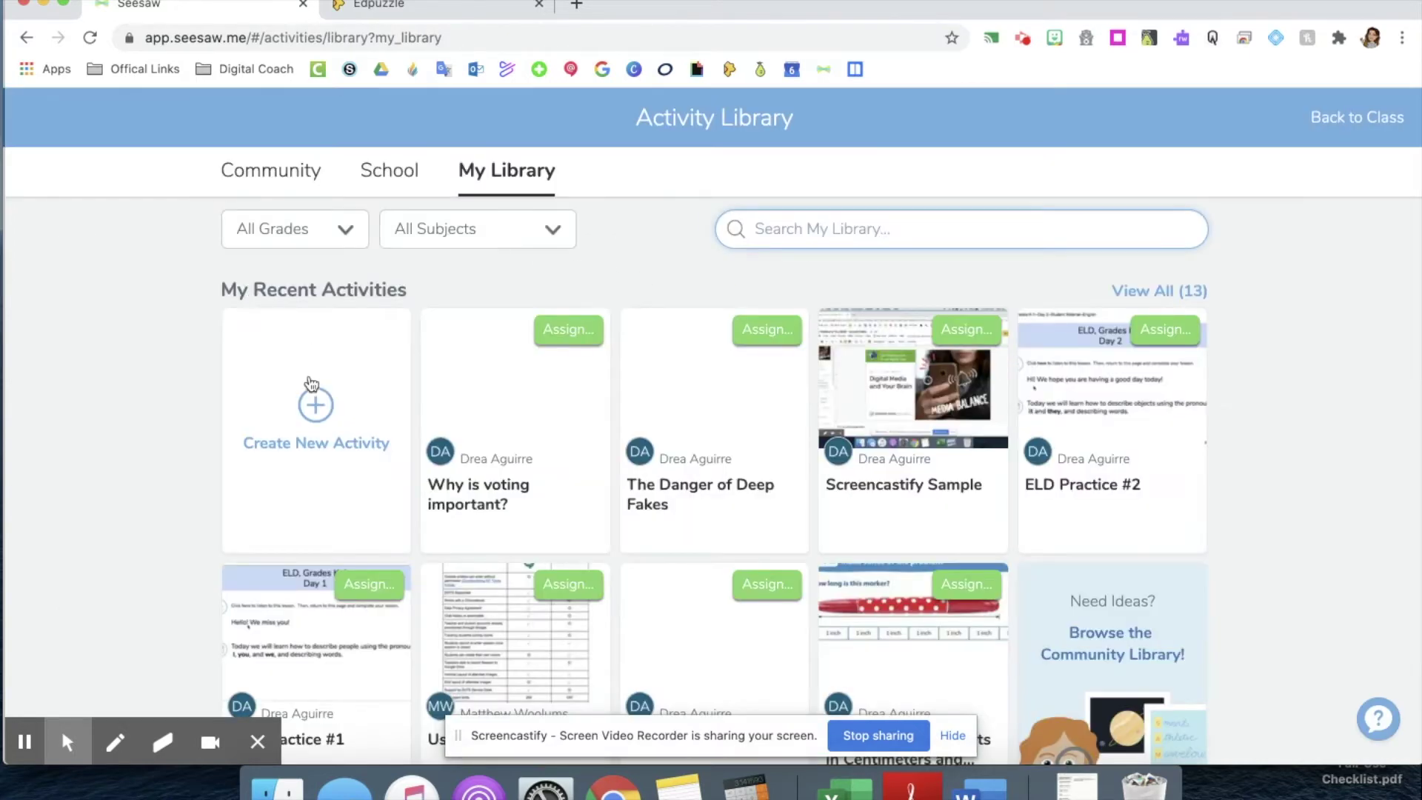
left_click(311, 385)
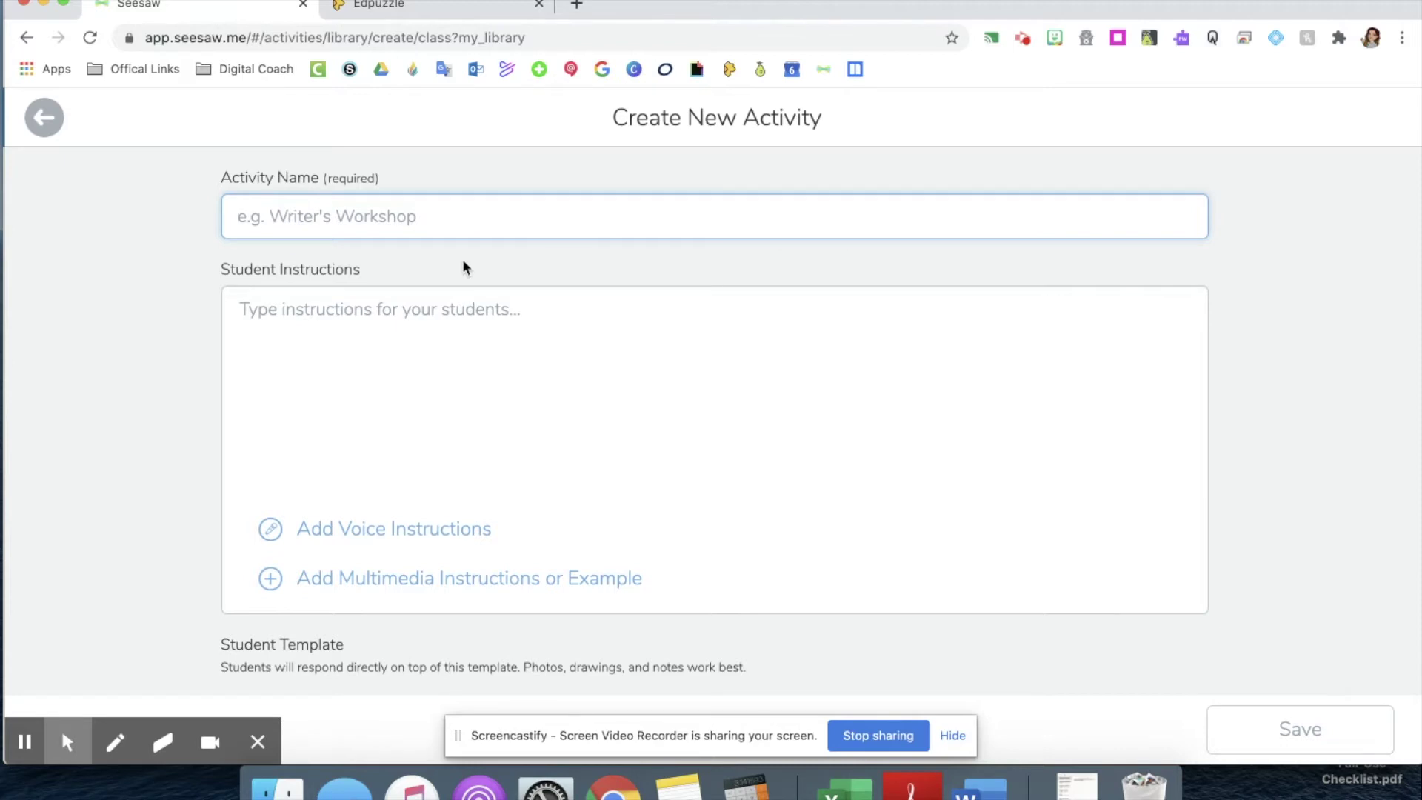
type("Why is voting important?")
left_click(289, 343)
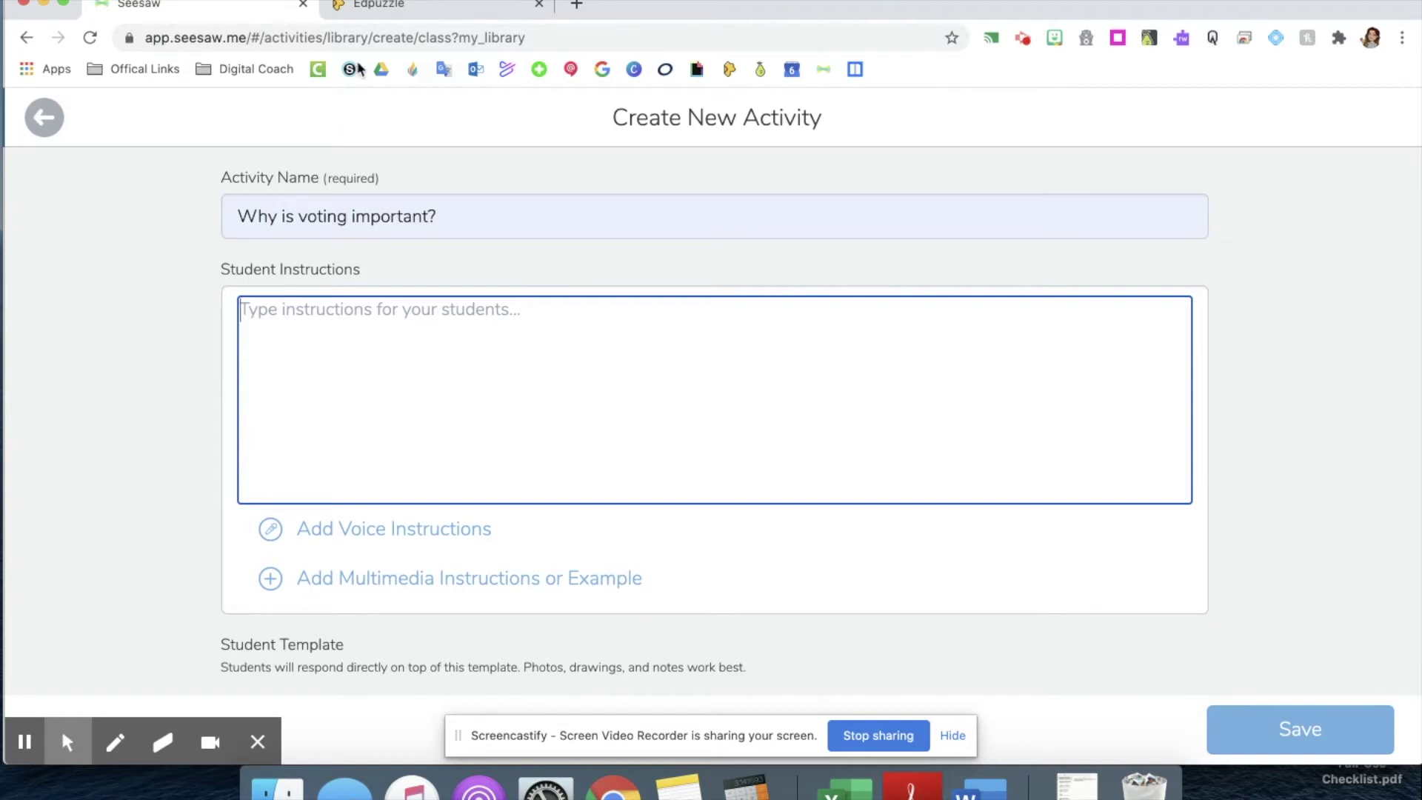
Copy the student join link for the Edpuzzle 'sample' class.
left_click(374, 7)
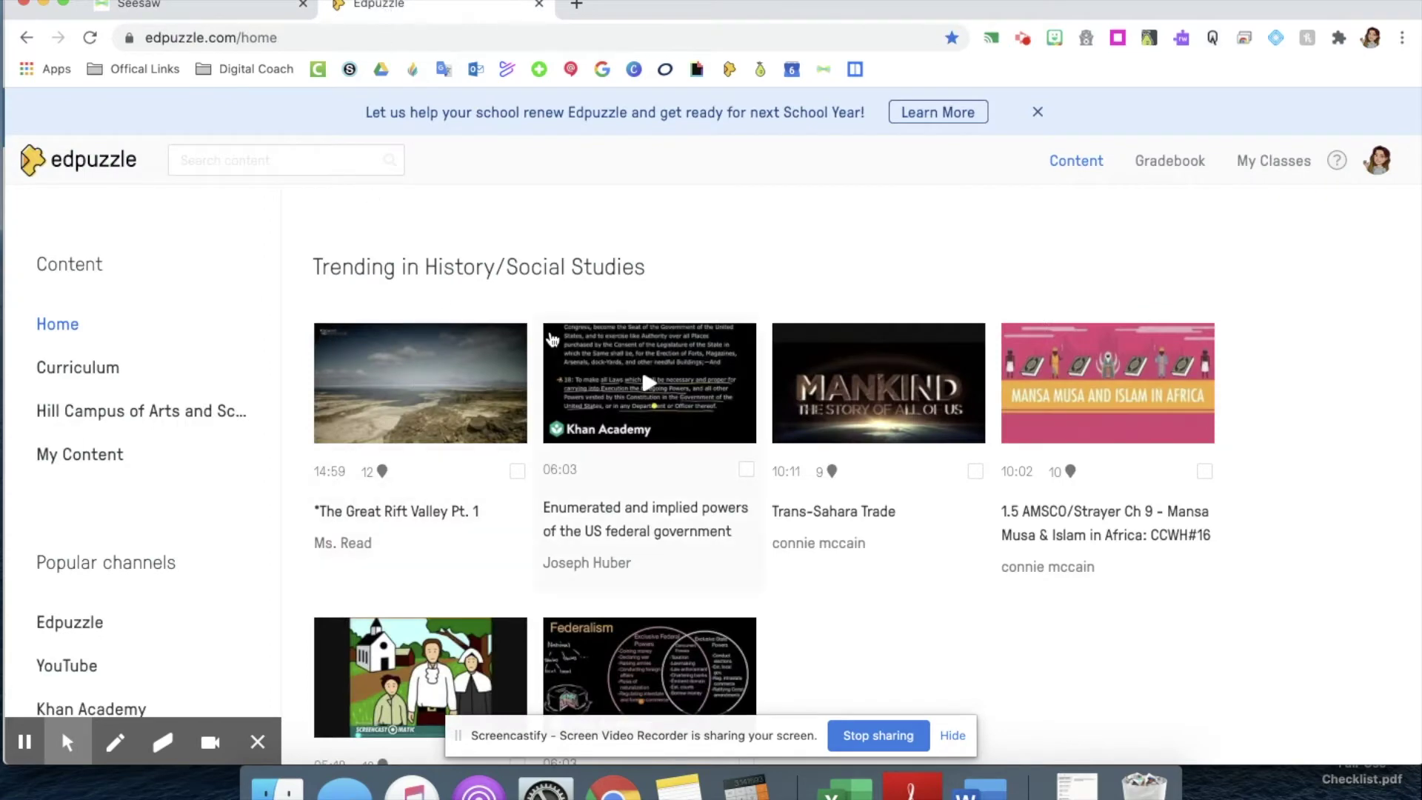
left_click(1252, 161)
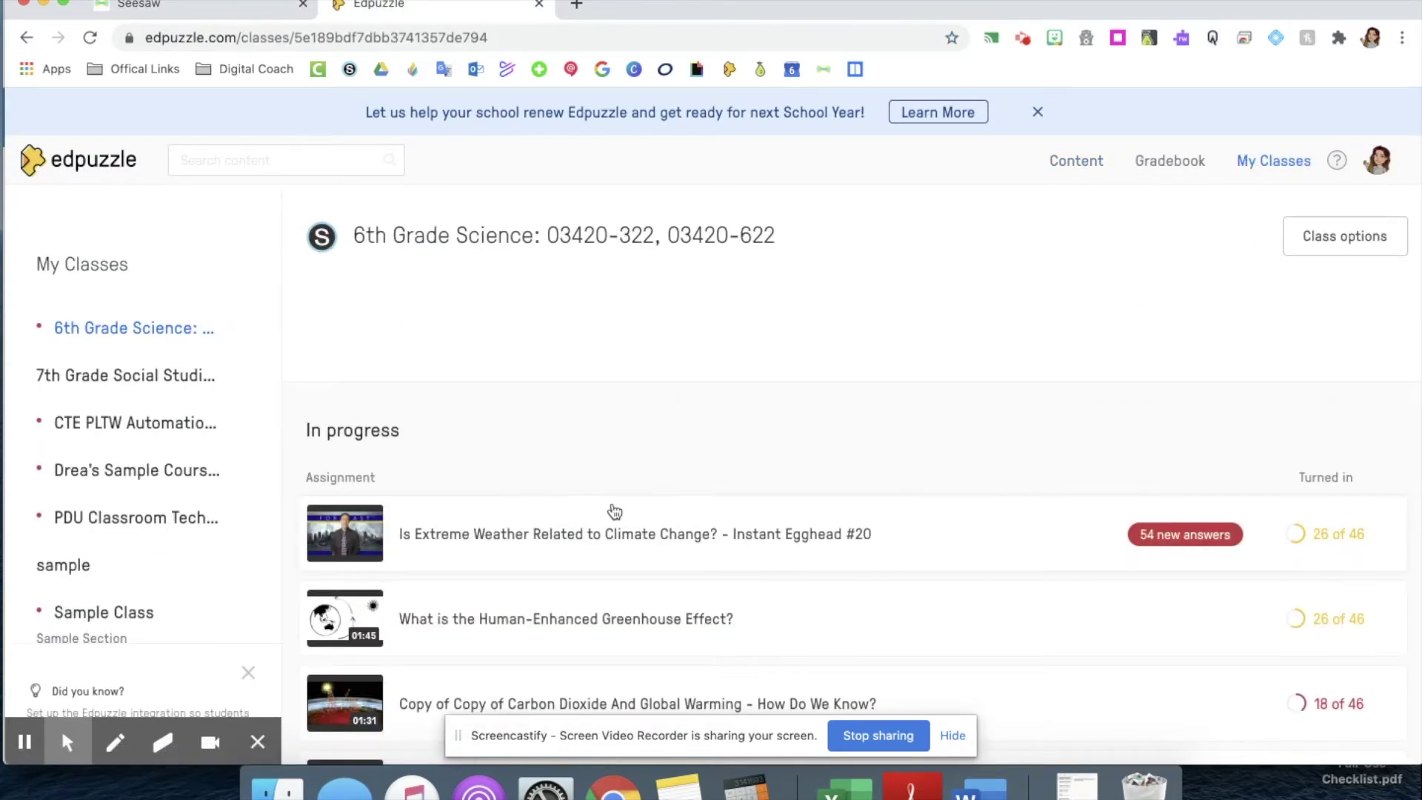
scroll(152, 474, "down", 3)
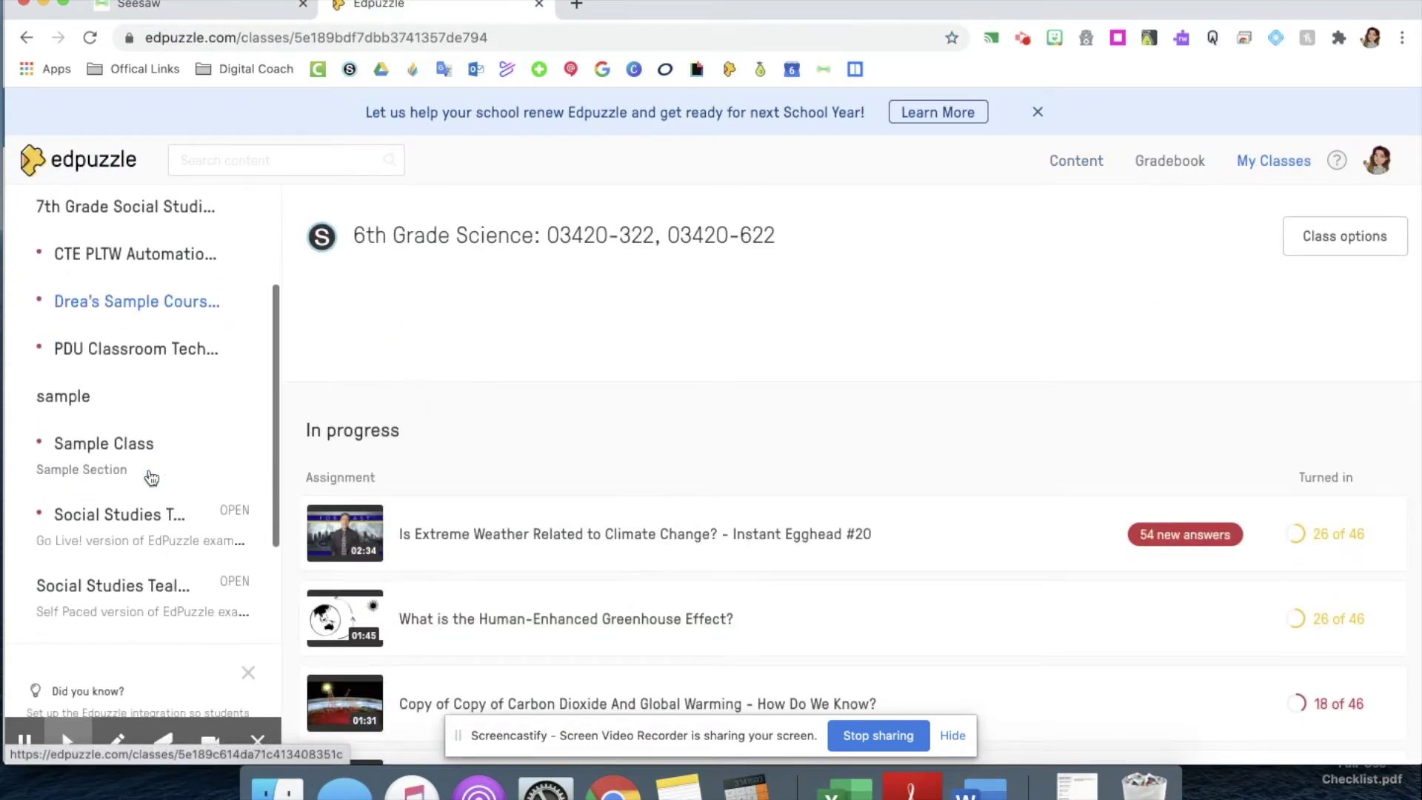
left_click(64, 398)
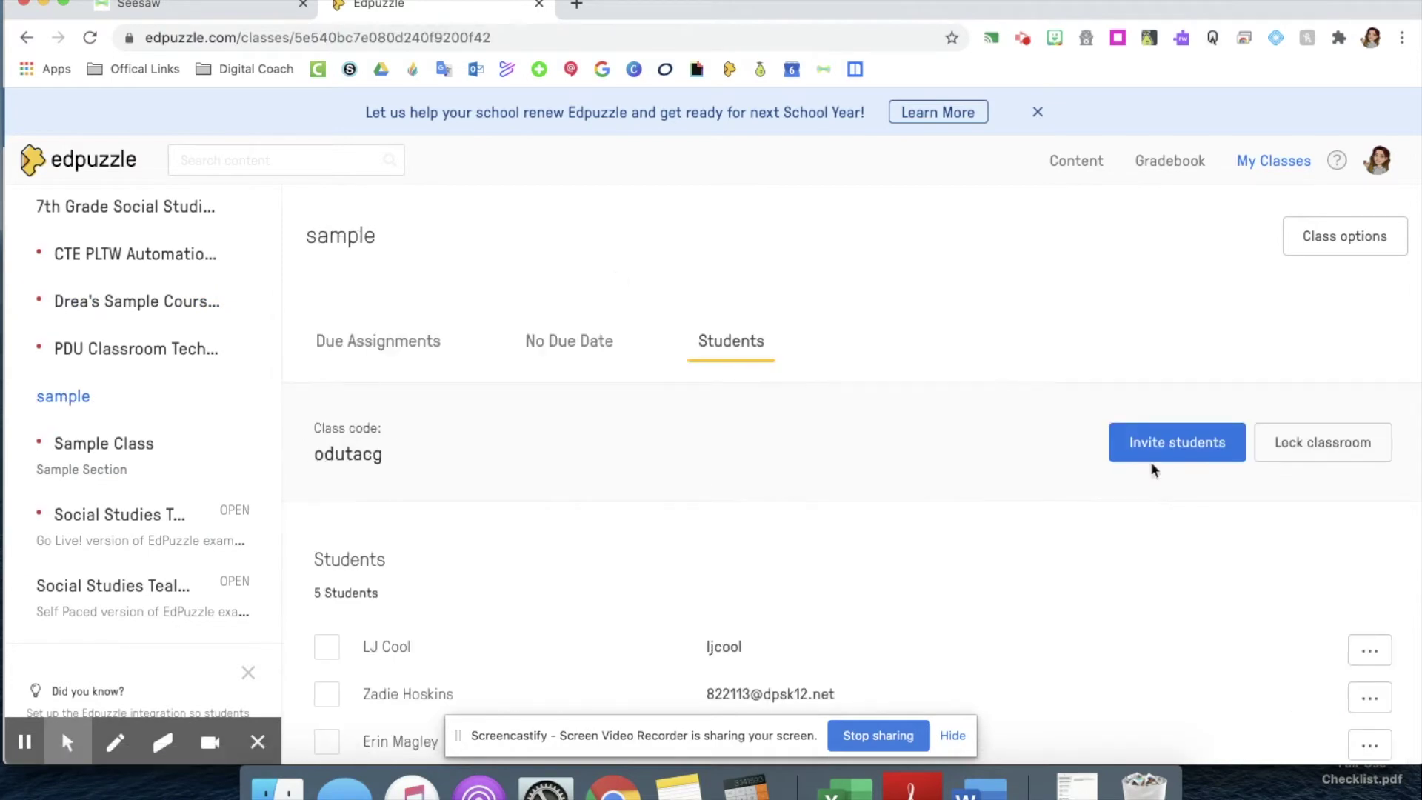
left_click(1168, 449)
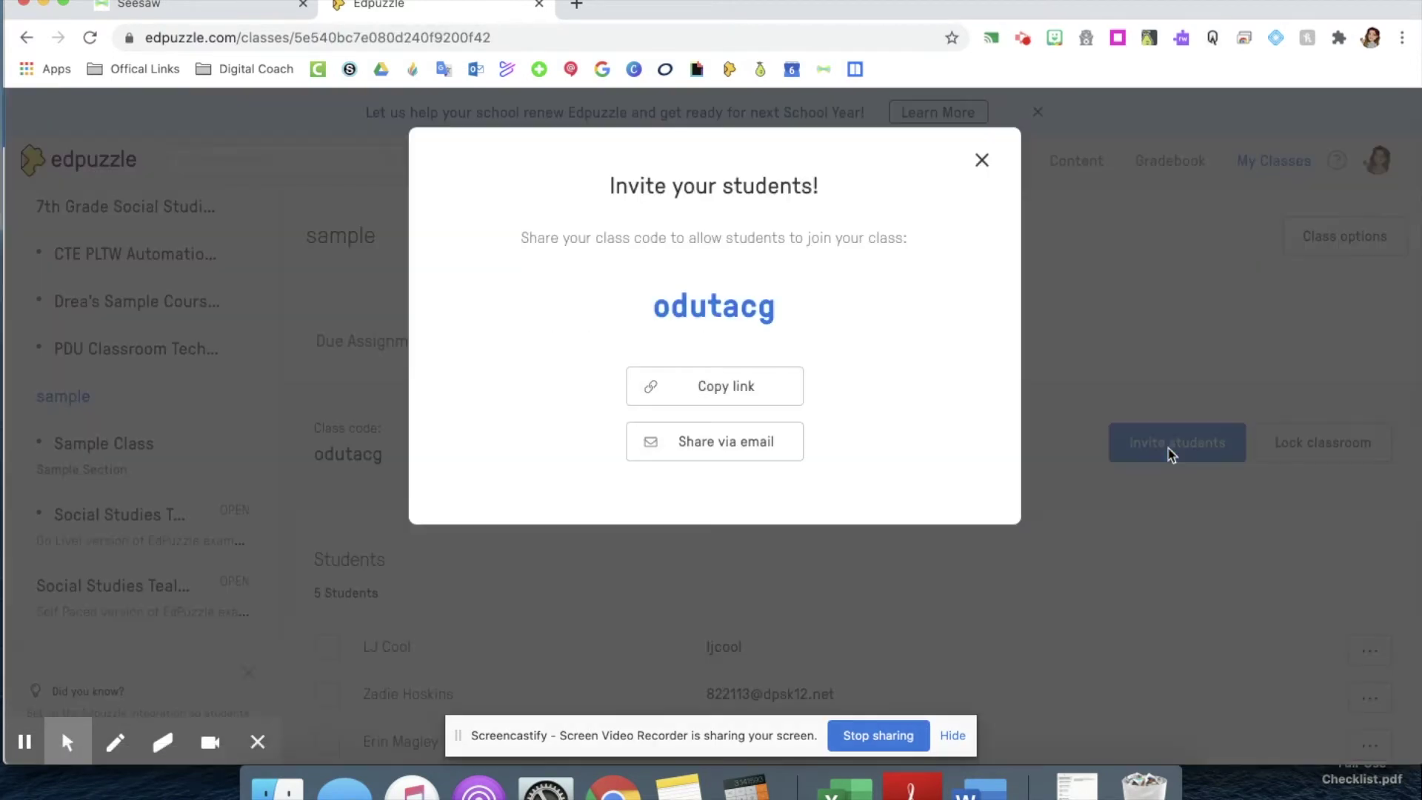
left_click(700, 394)
Put the join link in the Seesaw instructions, then close Edpuzzle's invite dialog and return to Content.
left_click(207, 13)
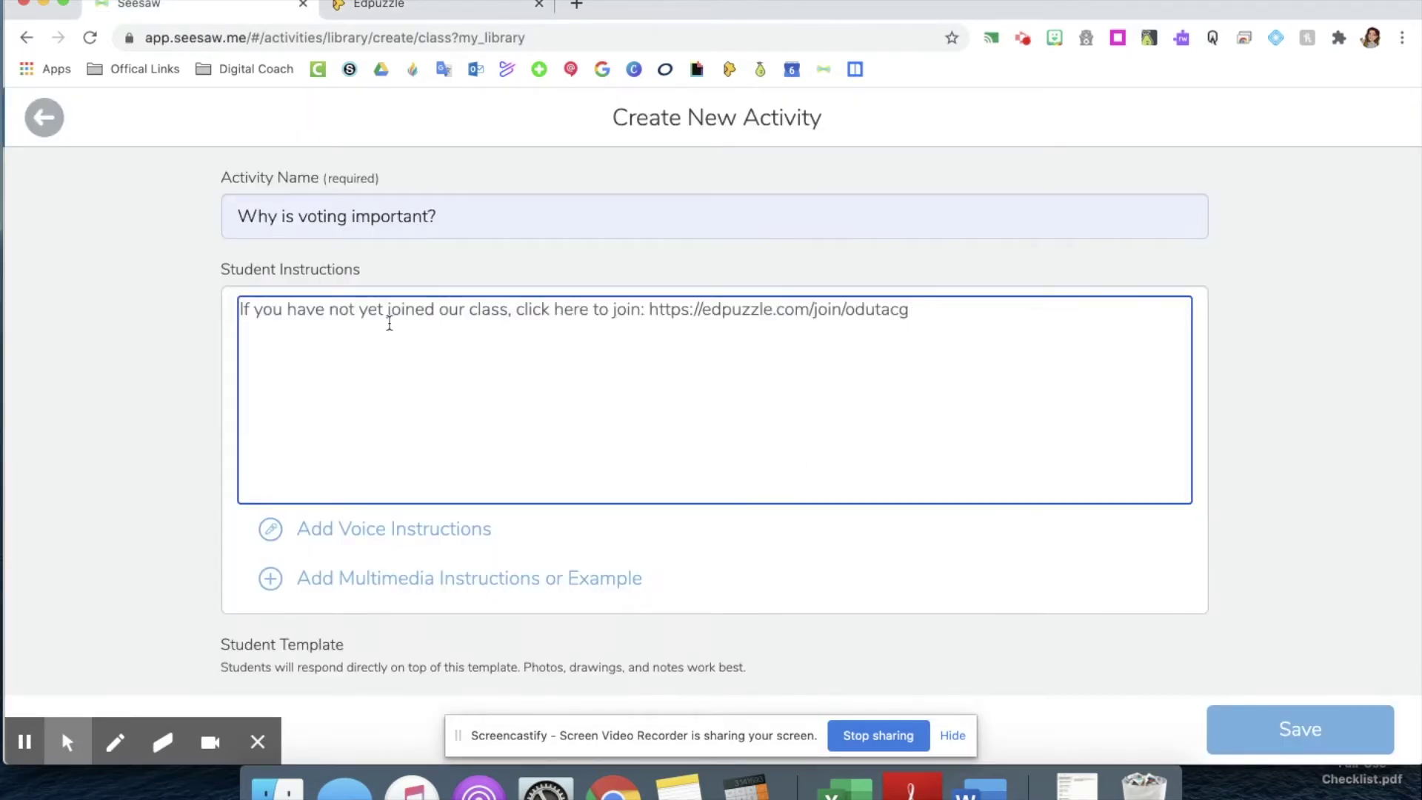
left_click(379, 3)
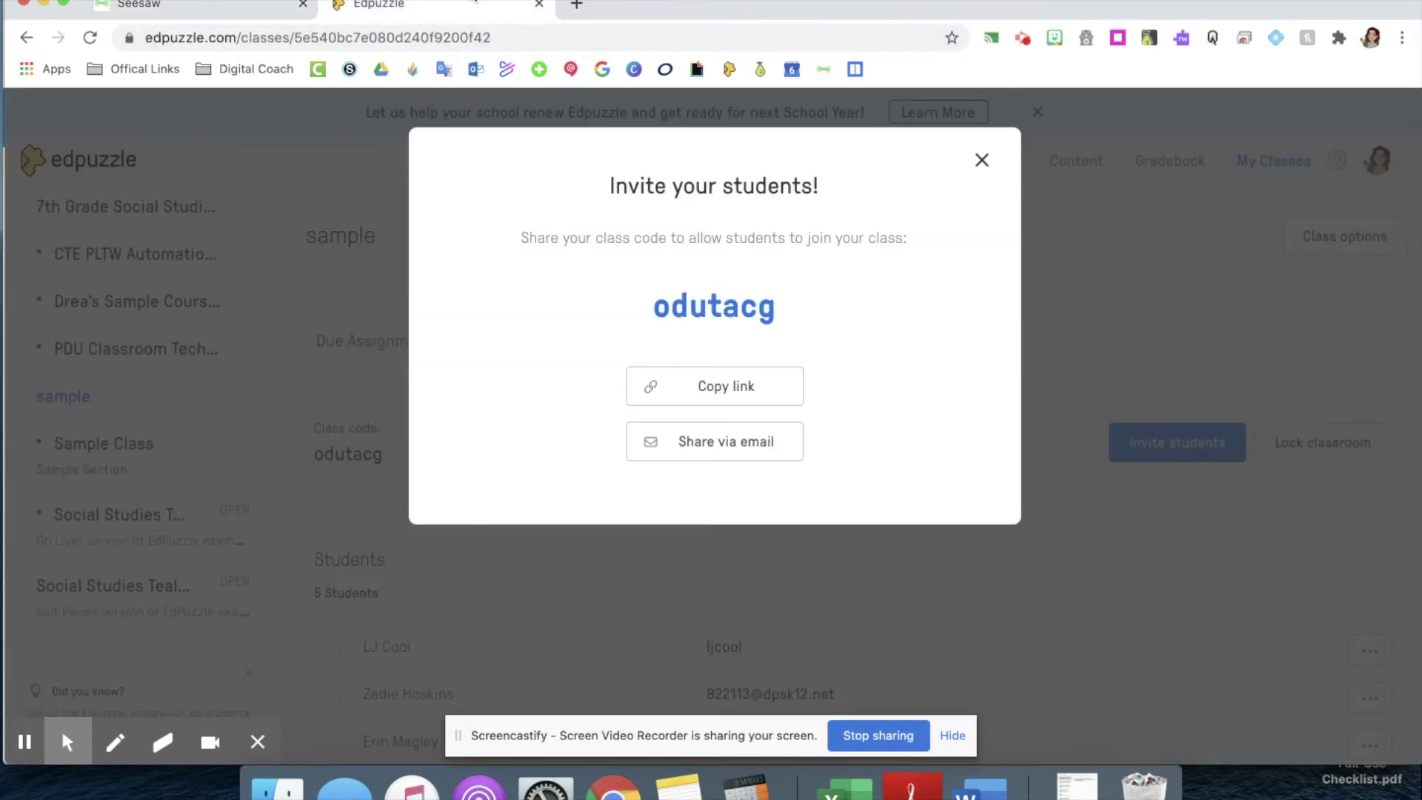
left_click(982, 160)
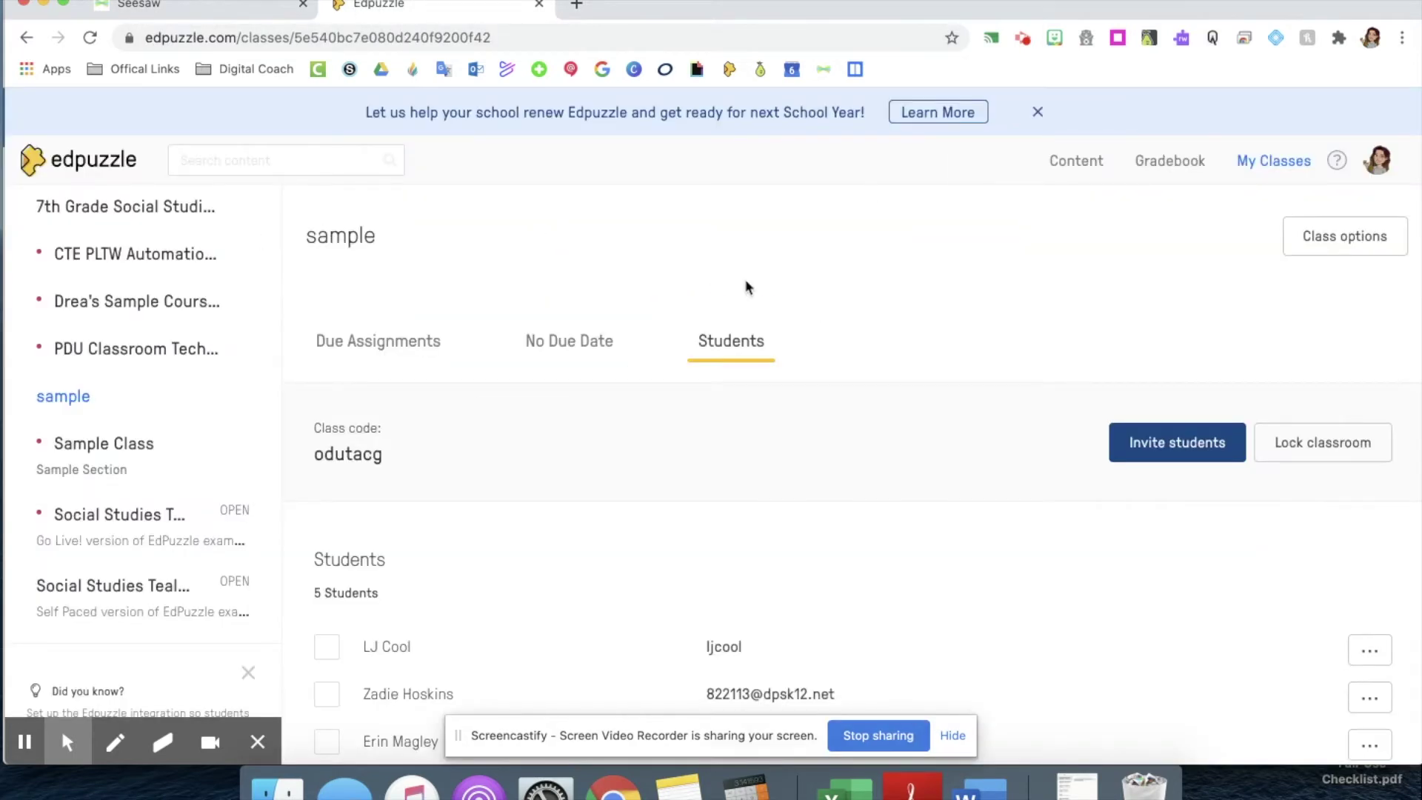
left_click(1061, 166)
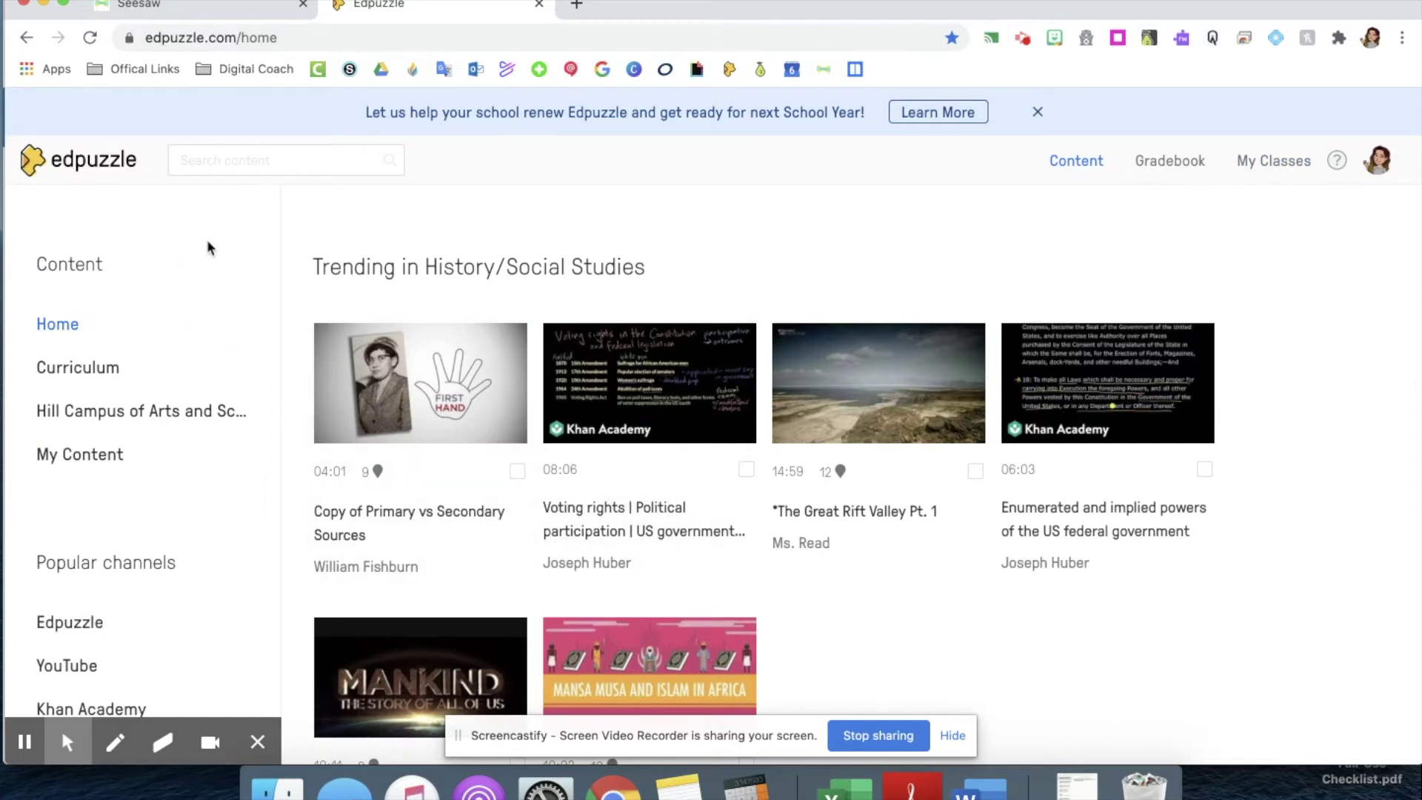
Assign the 'YelloPain - My Vote Dont Count' video to the sample class, due July 25th.
left_click(90, 456)
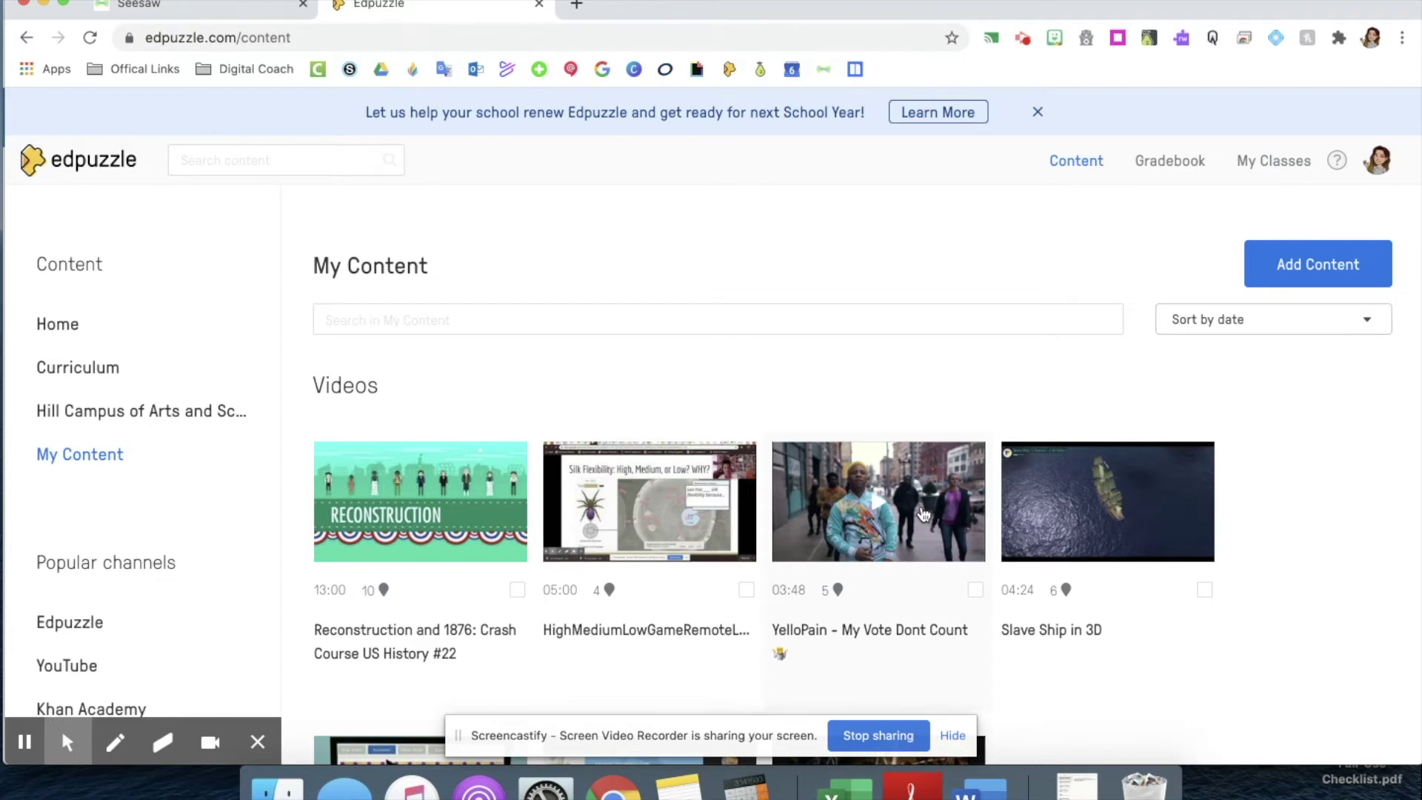
left_click(924, 514)
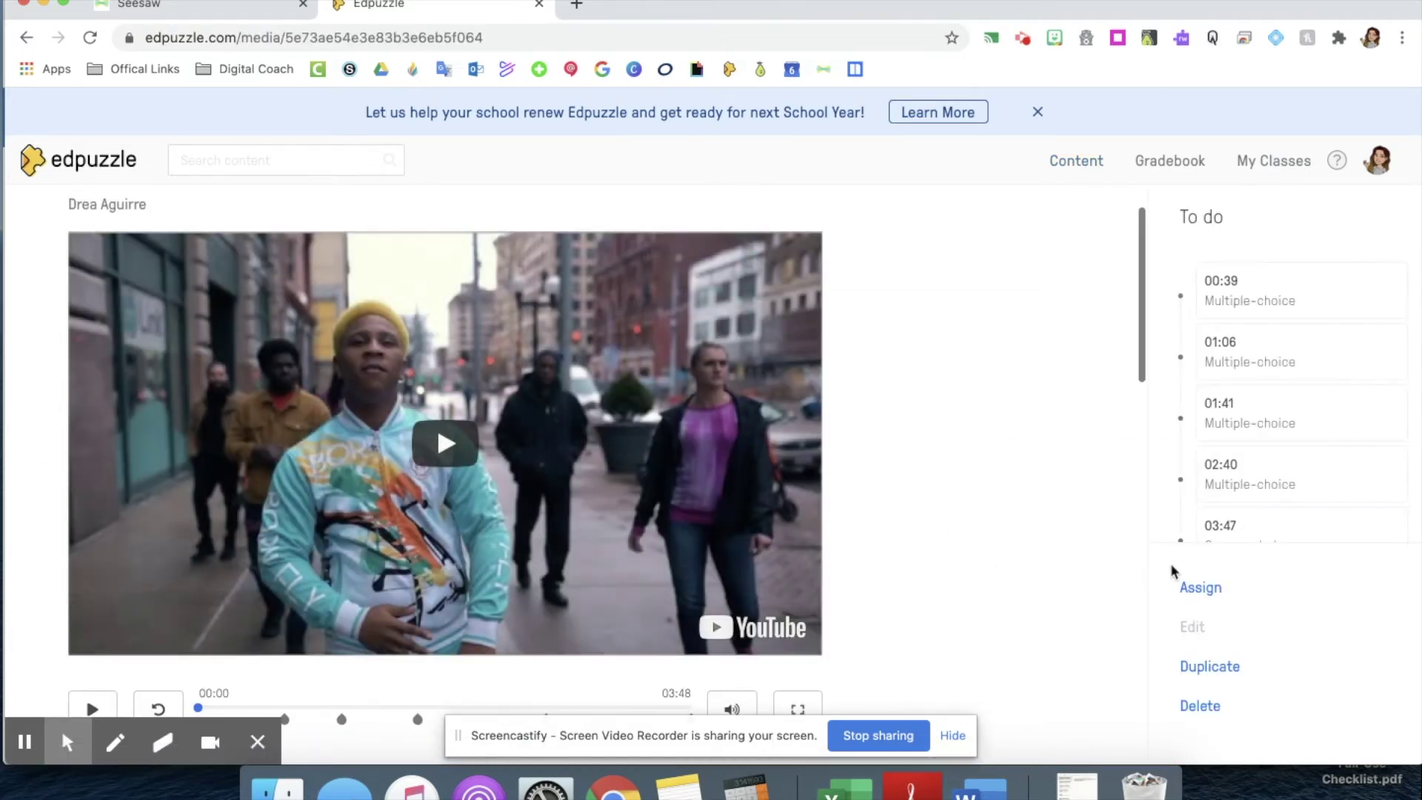
left_click(1185, 585)
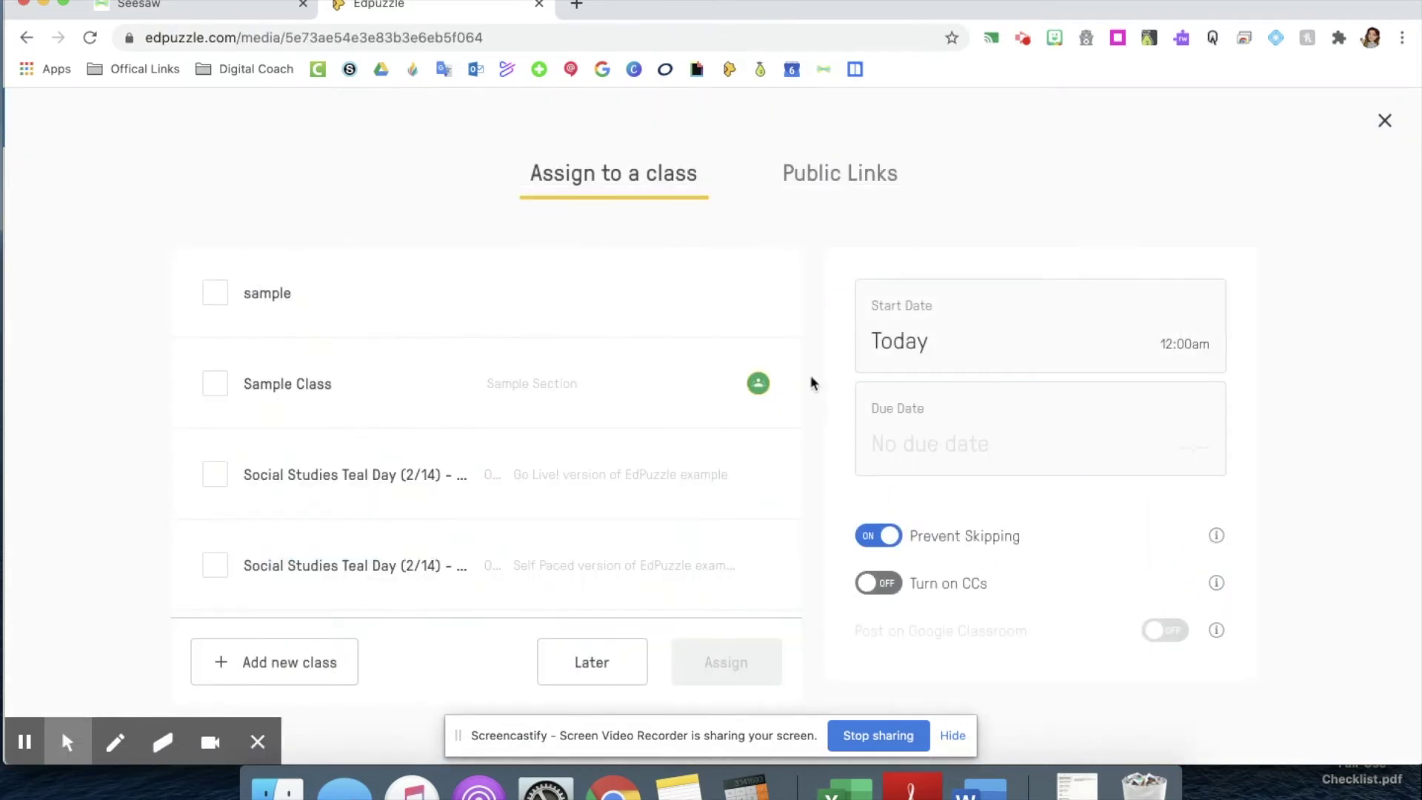
left_click(294, 310)
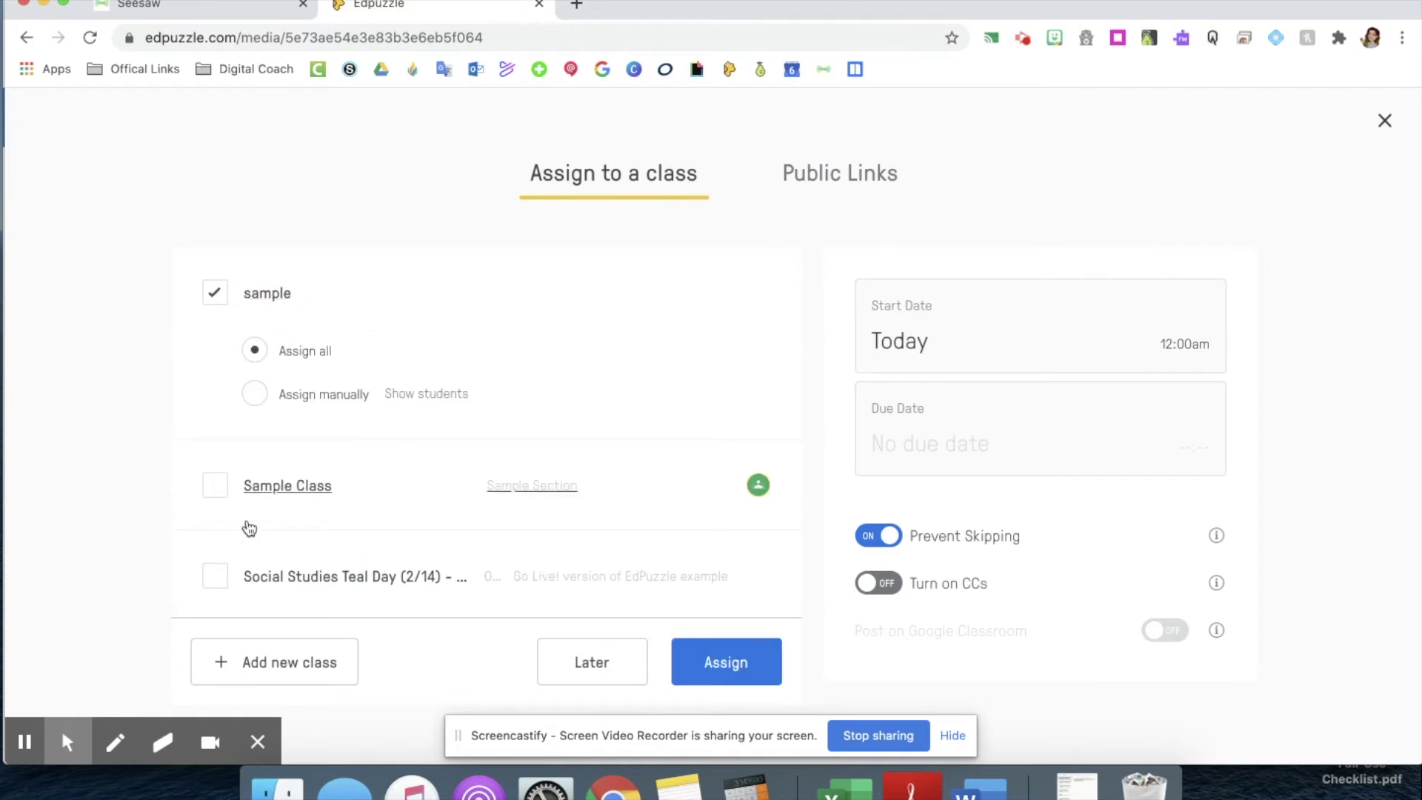
left_click(1048, 417)
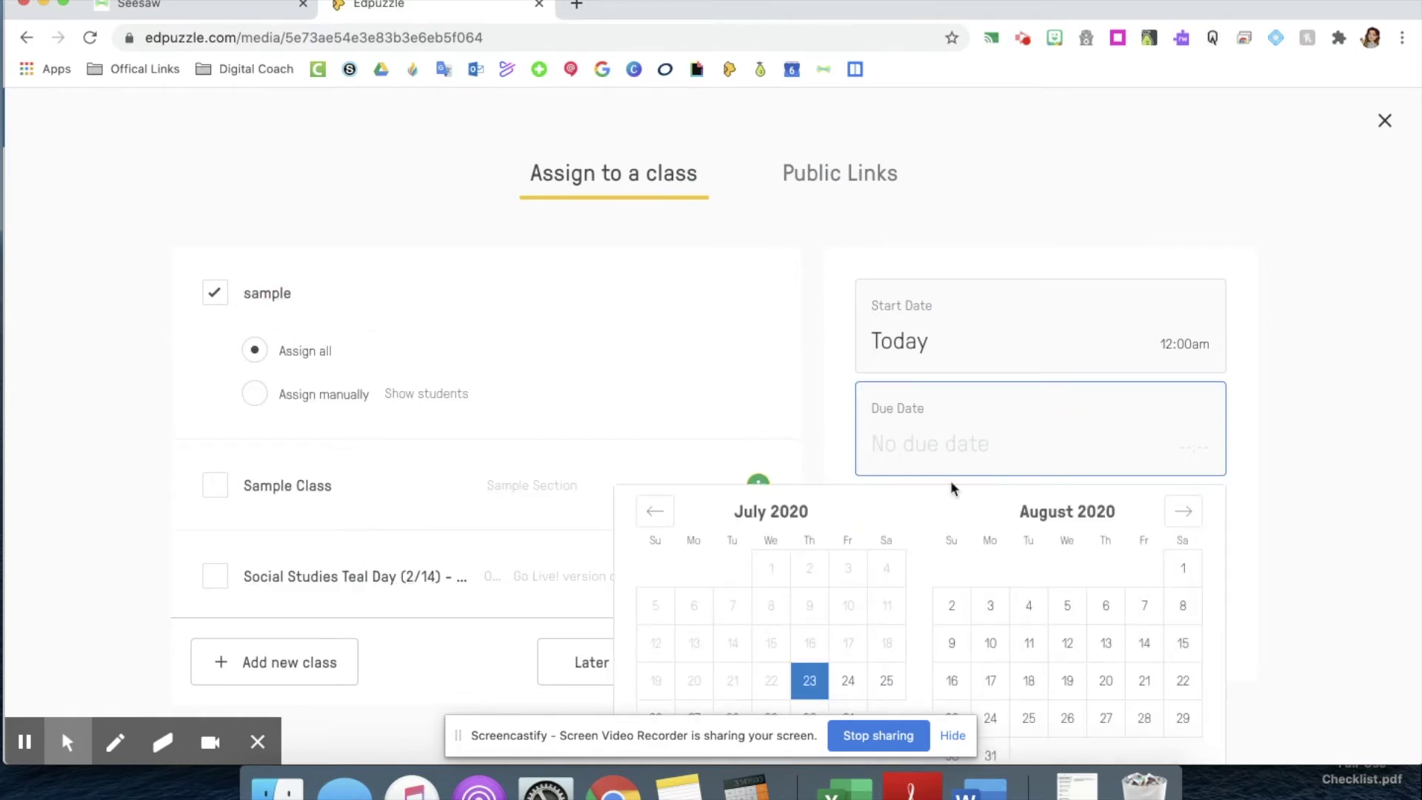
left_click(883, 682)
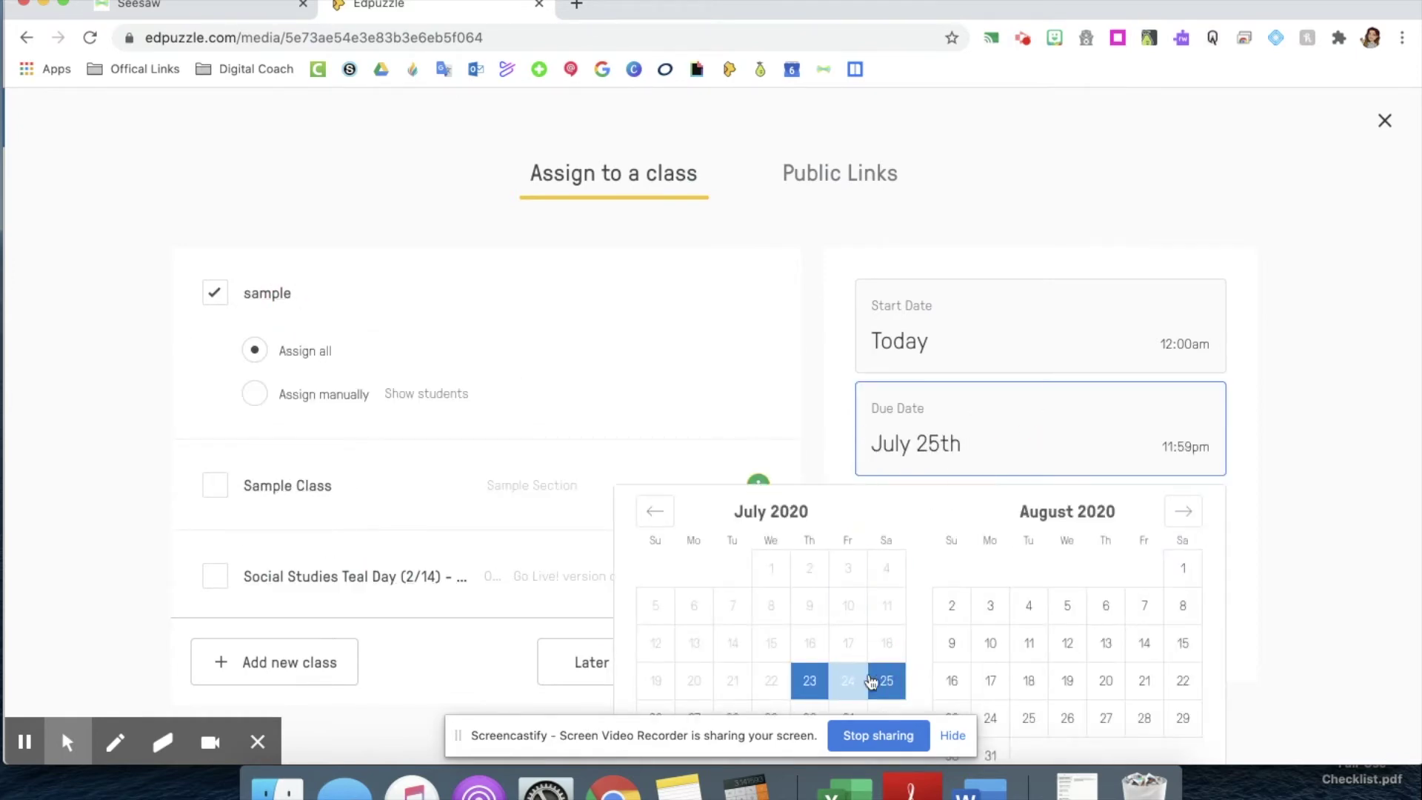
scroll(657, 549, "down", 3)
left_click(746, 671)
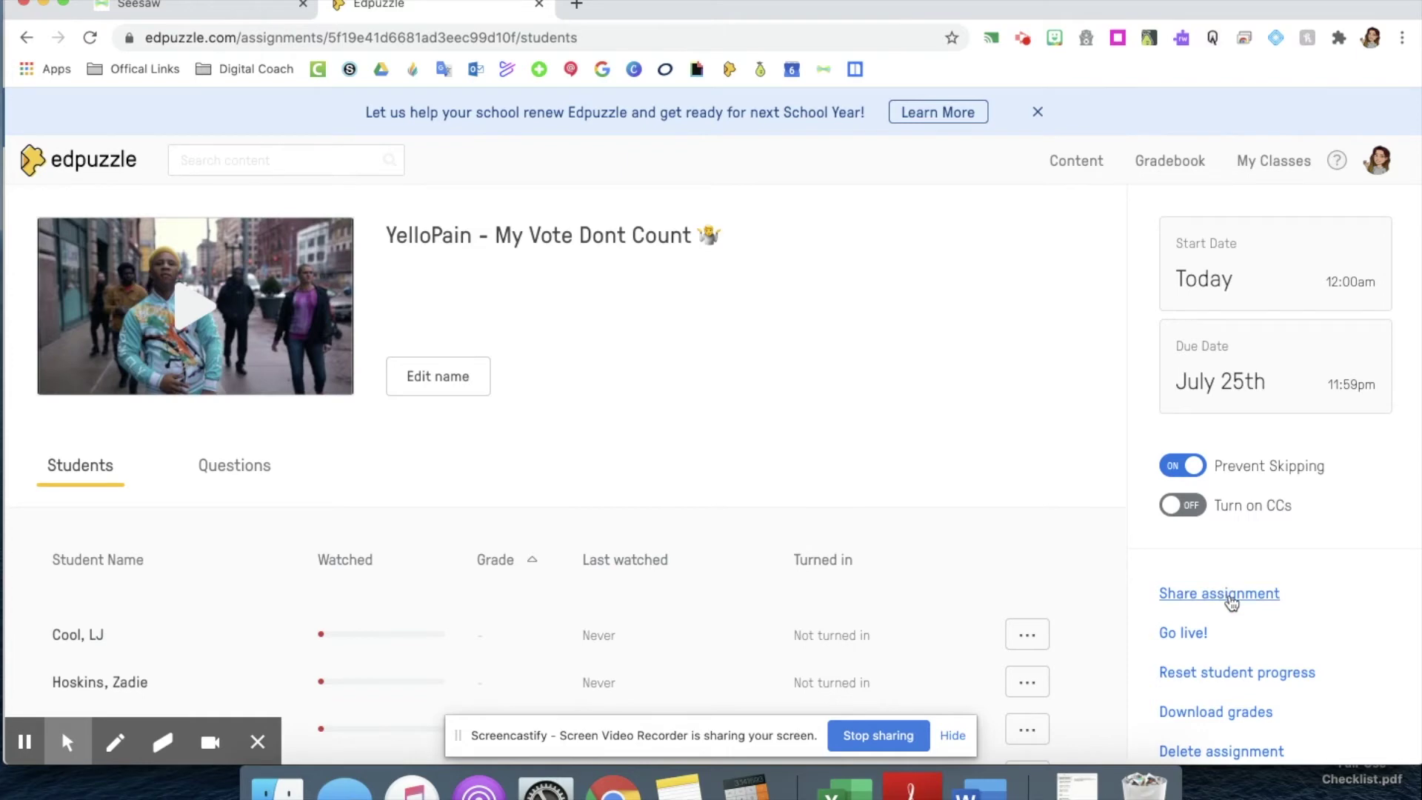
Copy the assignment's direct student link and paste the watch instruction with it into Seesaw.
left_click(1231, 600)
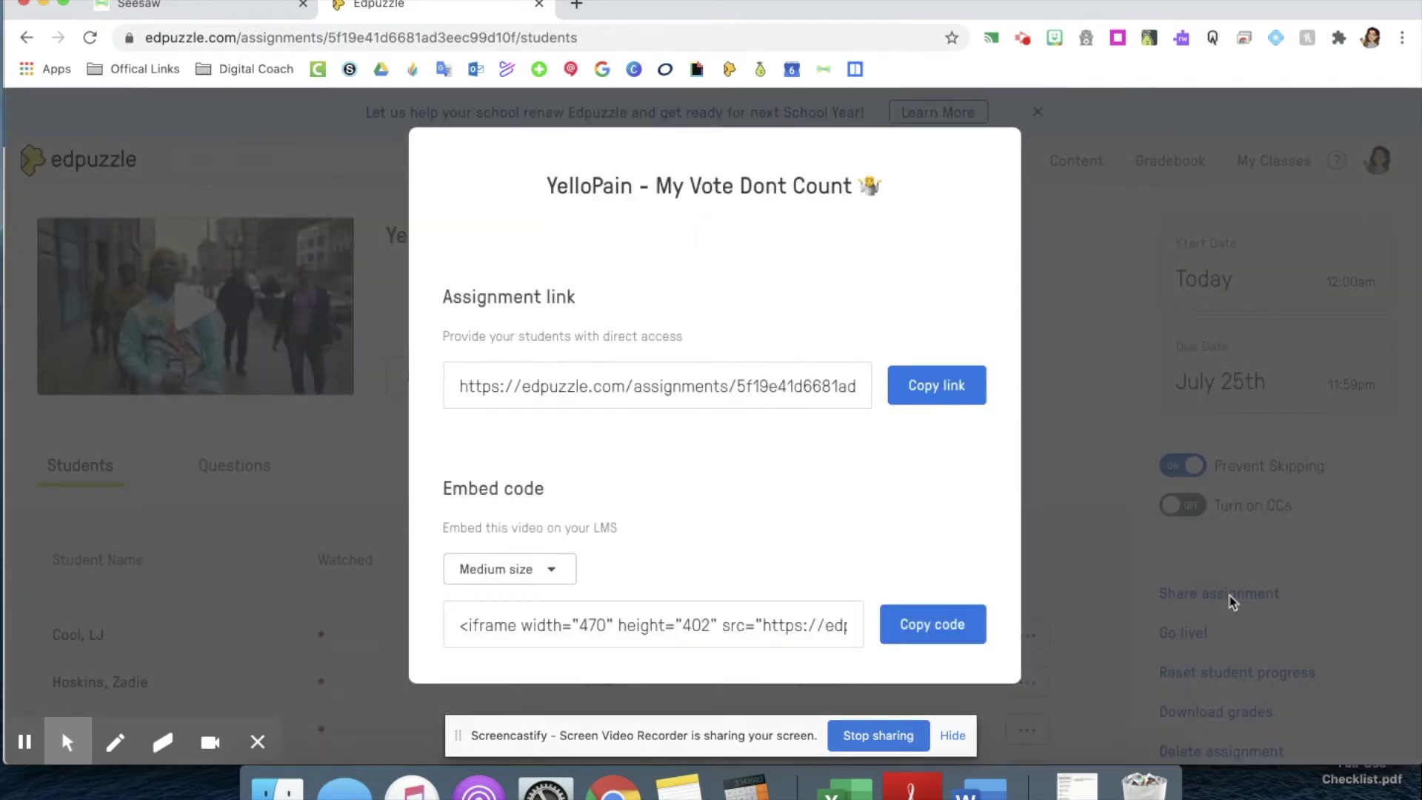
left_click(937, 385)
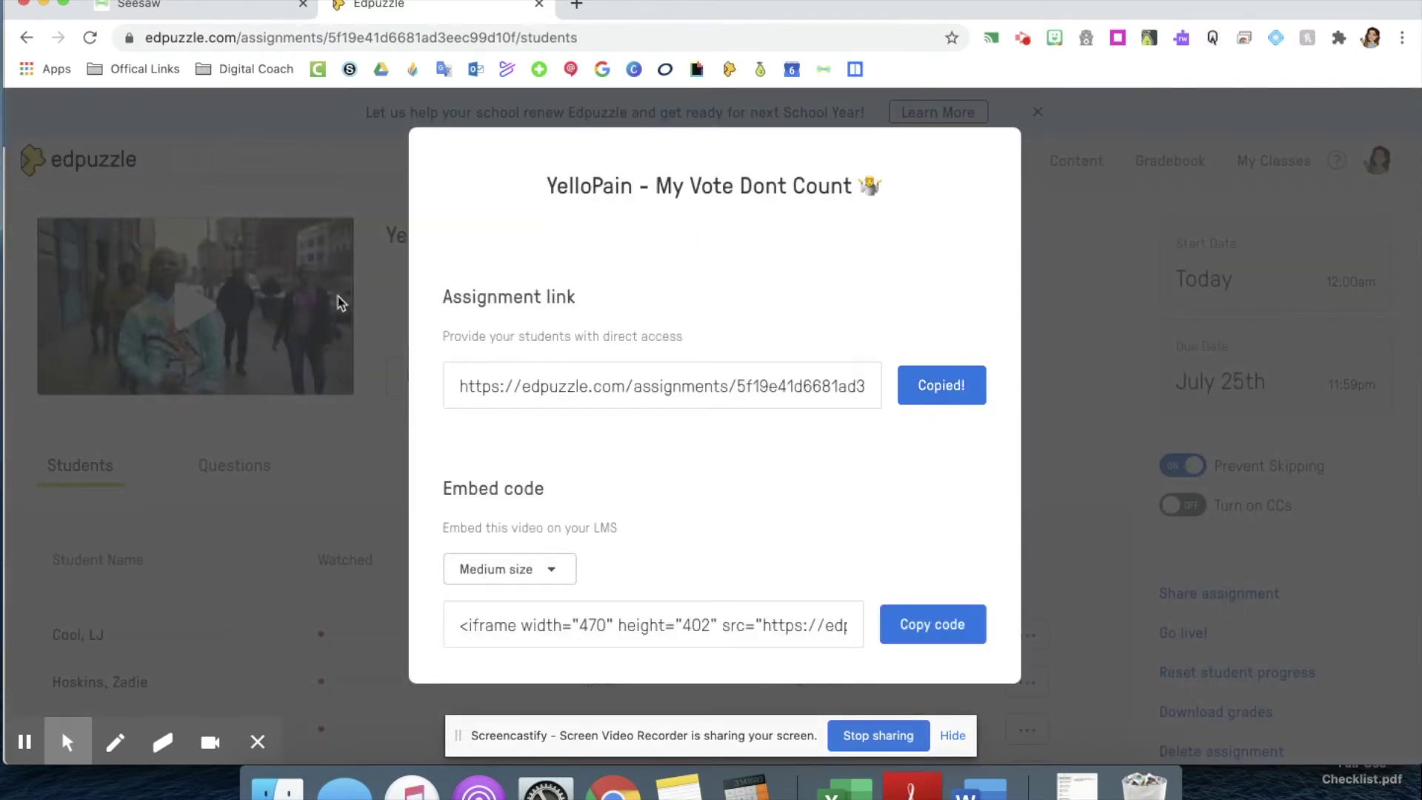
left_click(213, 6)
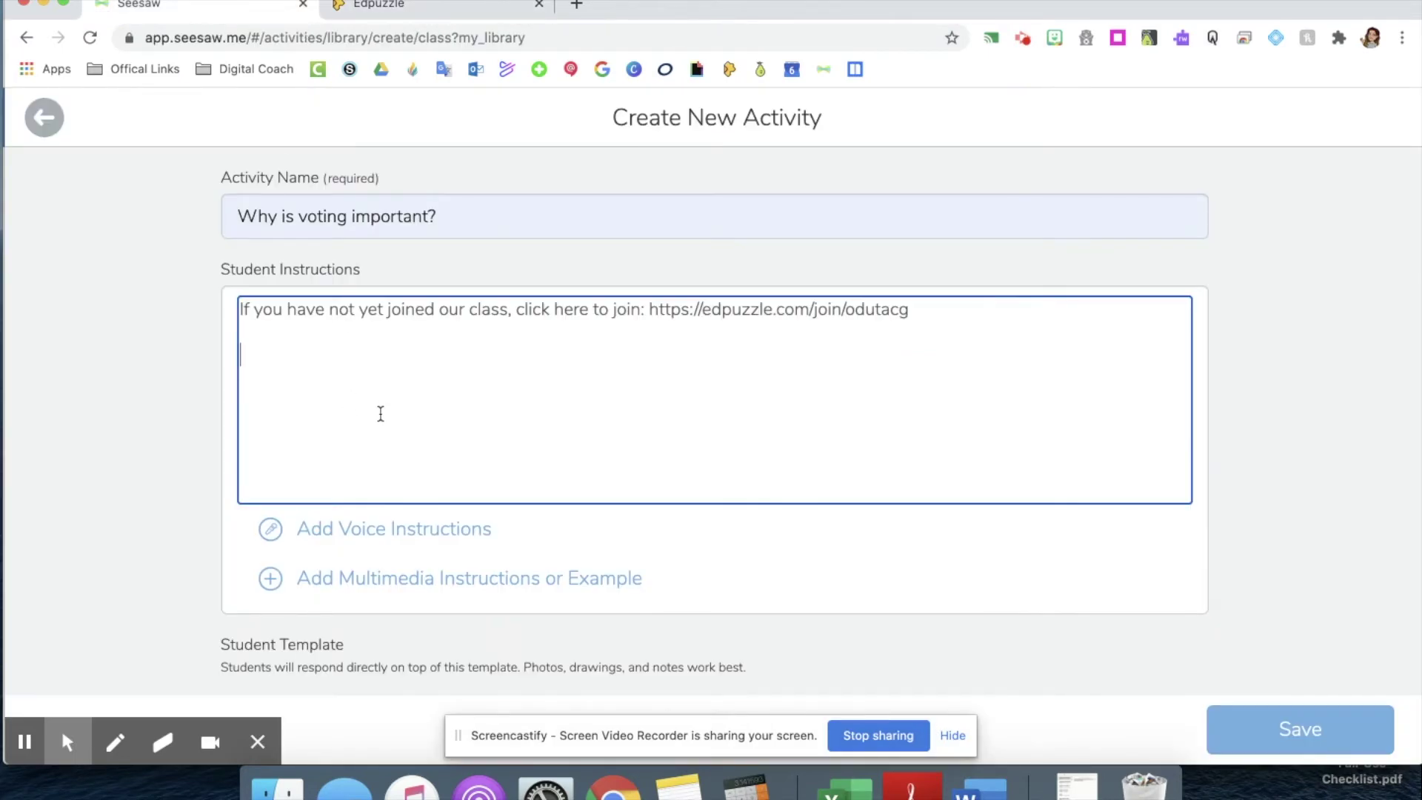
key("super+v")
left_click(877, 471)
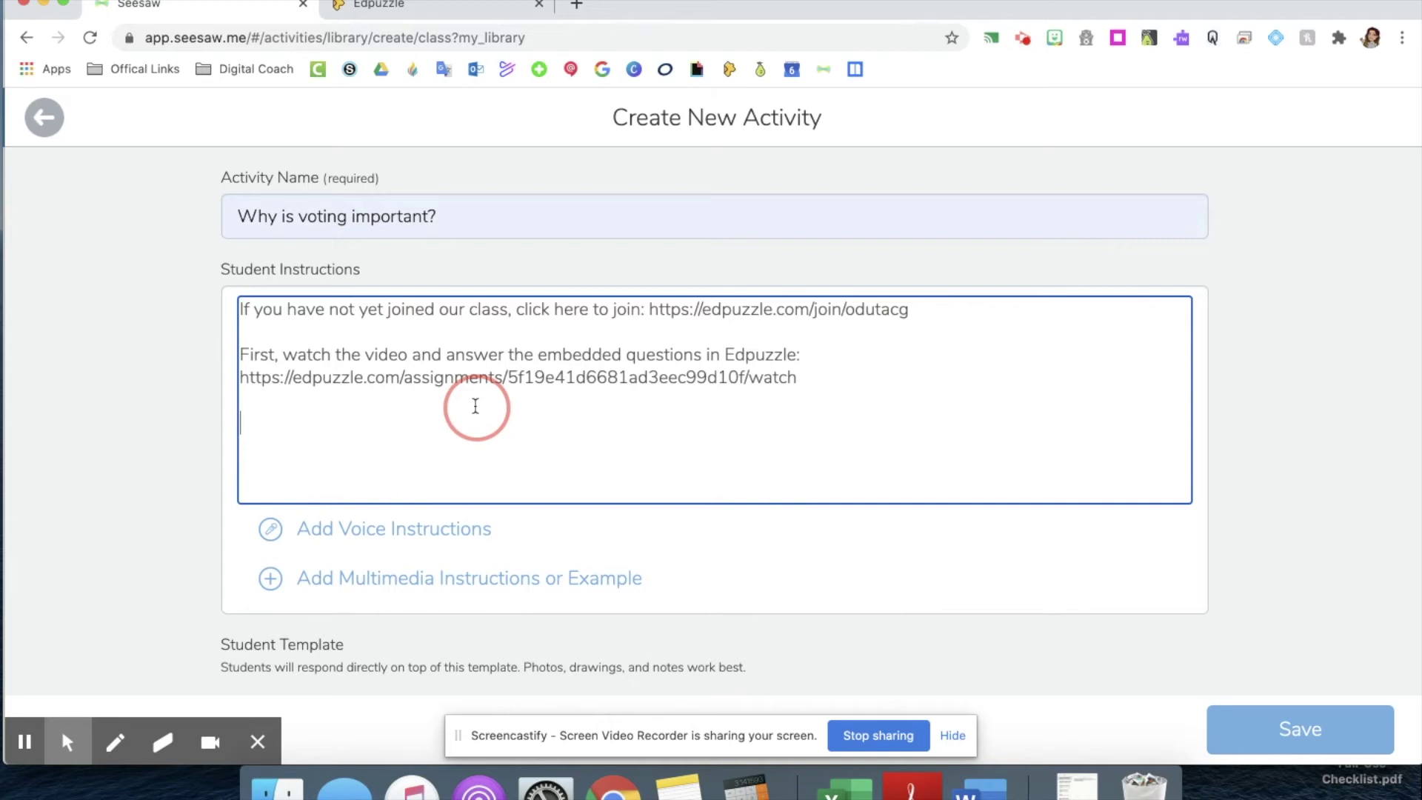
Add the follow-up paragraph ending 'Why is voting important?' and save the activity.
key("super+v")
type("?")
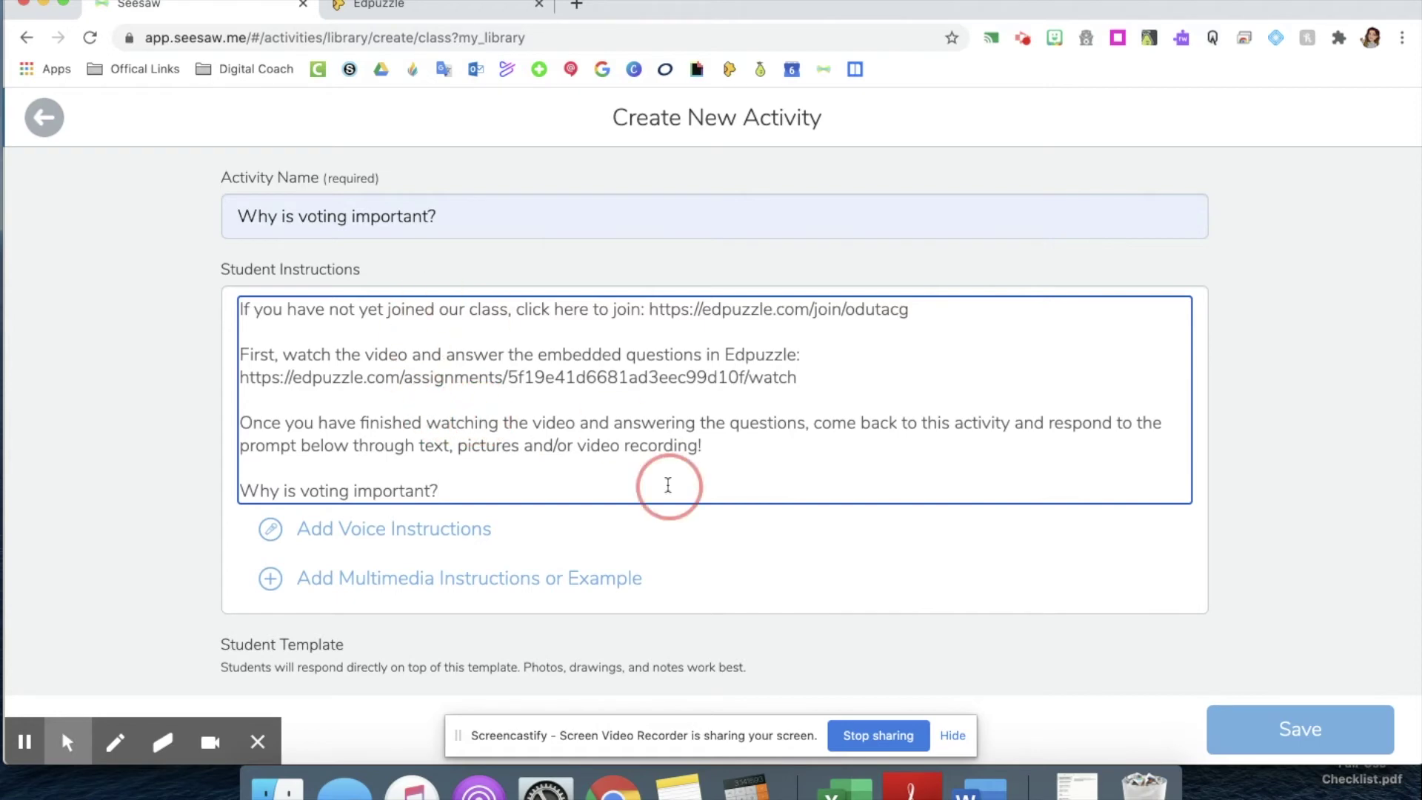
scroll(682, 580, "down", 3)
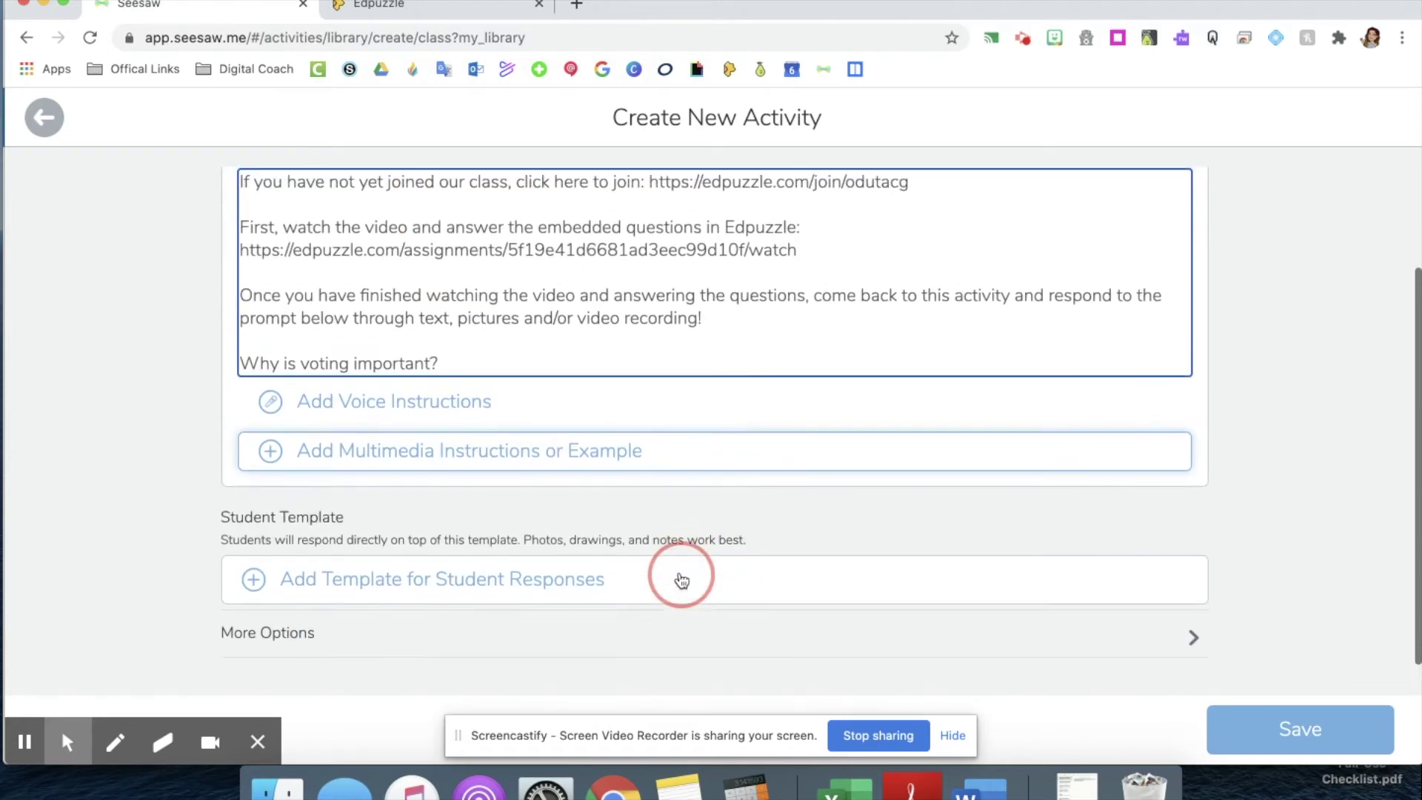
left_click(1253, 726)
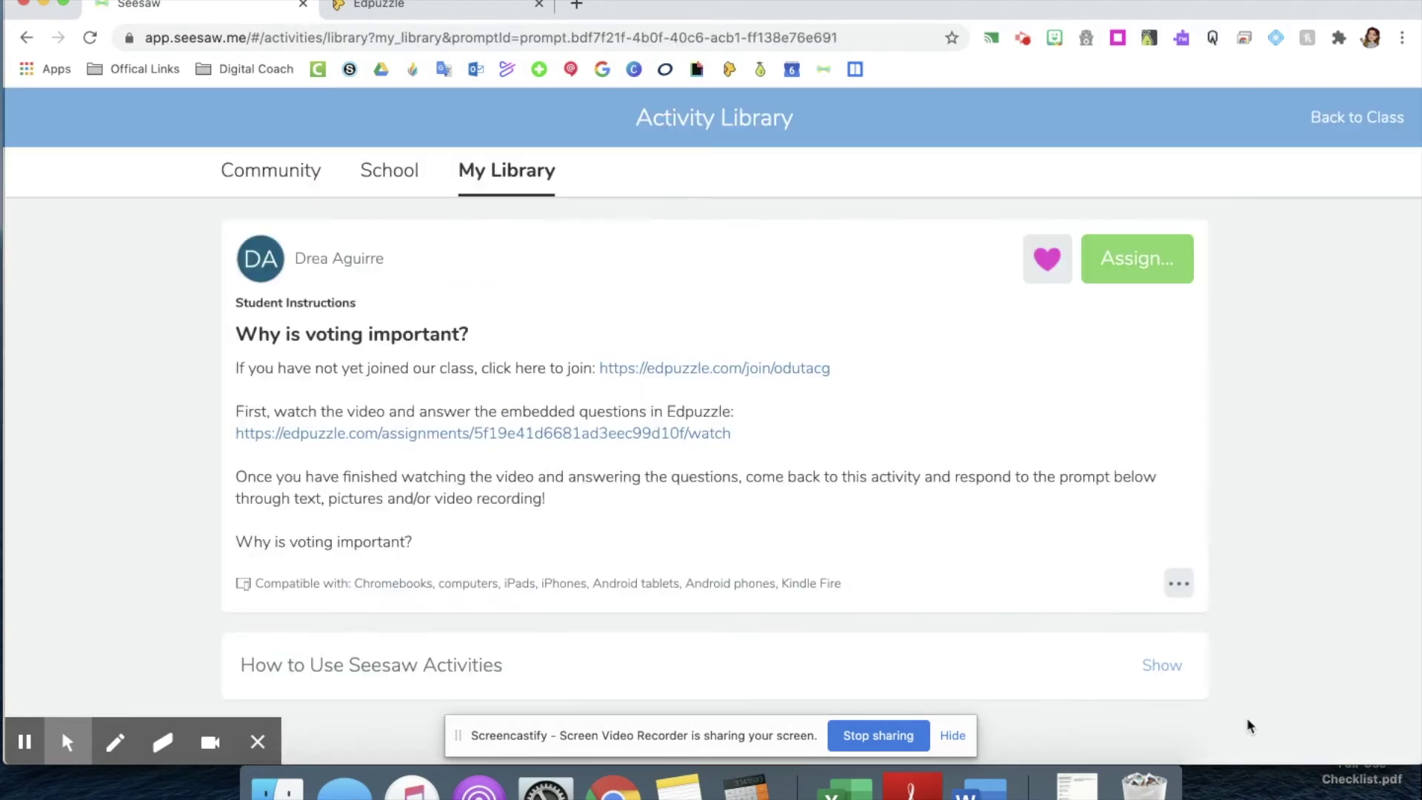
Assign the activity to the single test class and view it inside that class.
left_click(1152, 285)
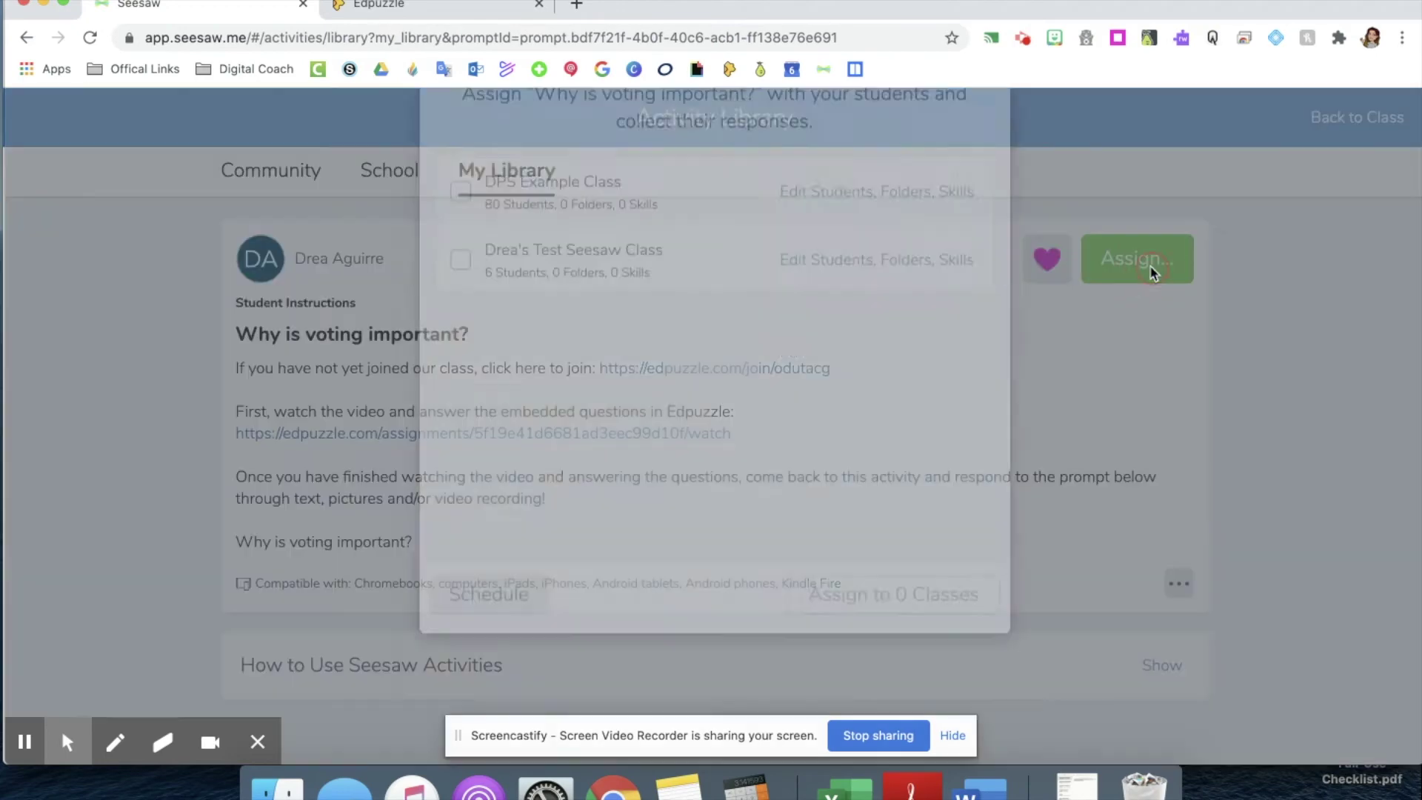
left_click(459, 379)
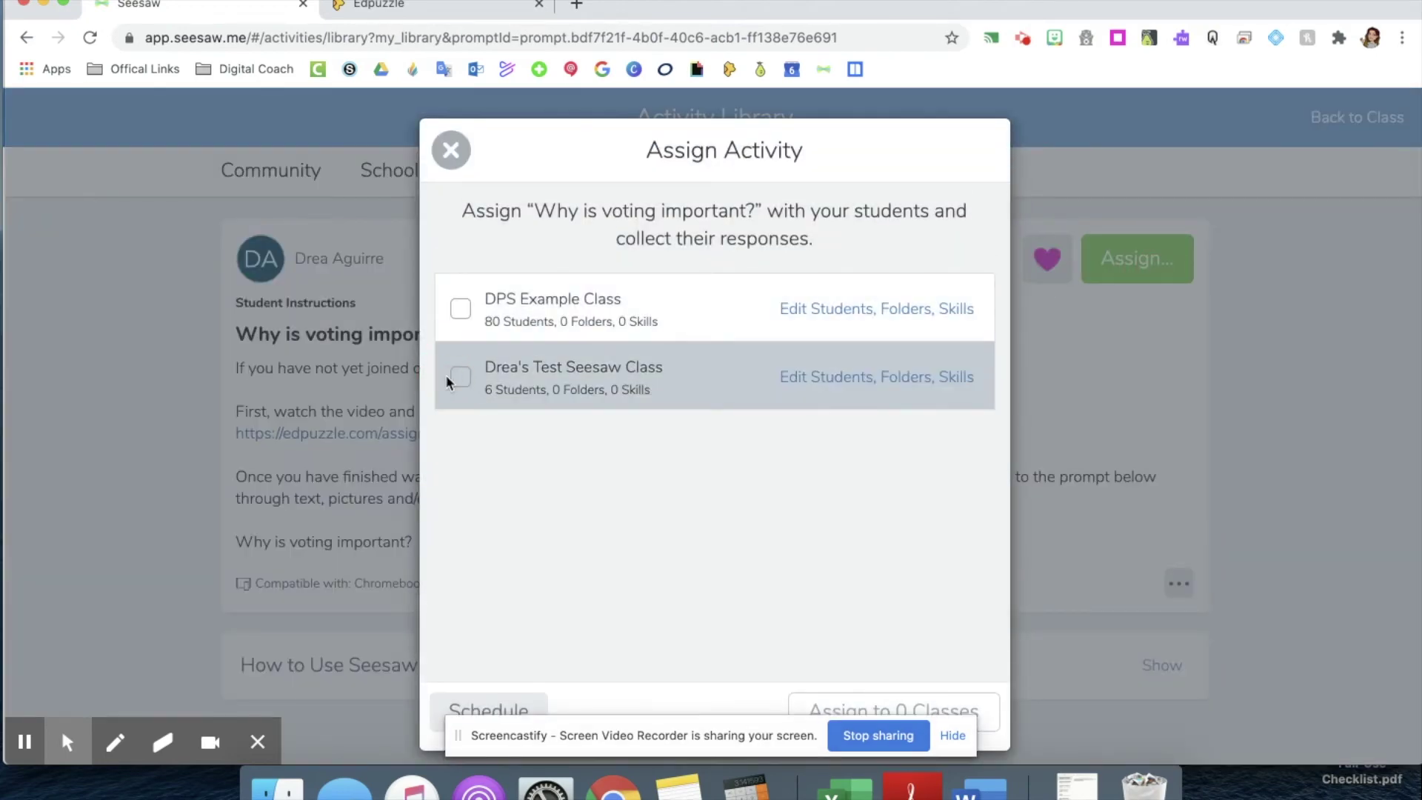
left_click(460, 385)
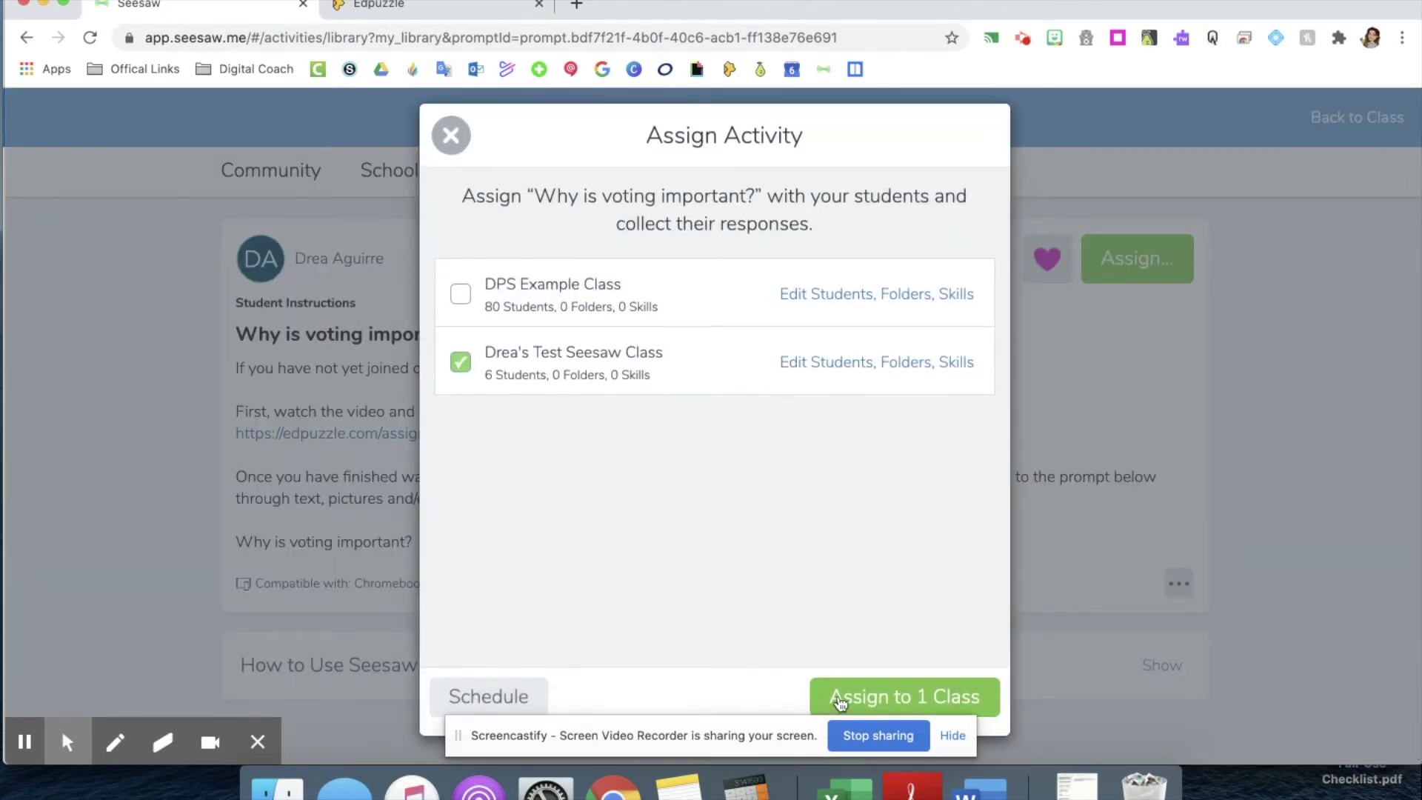
left_click(839, 697)
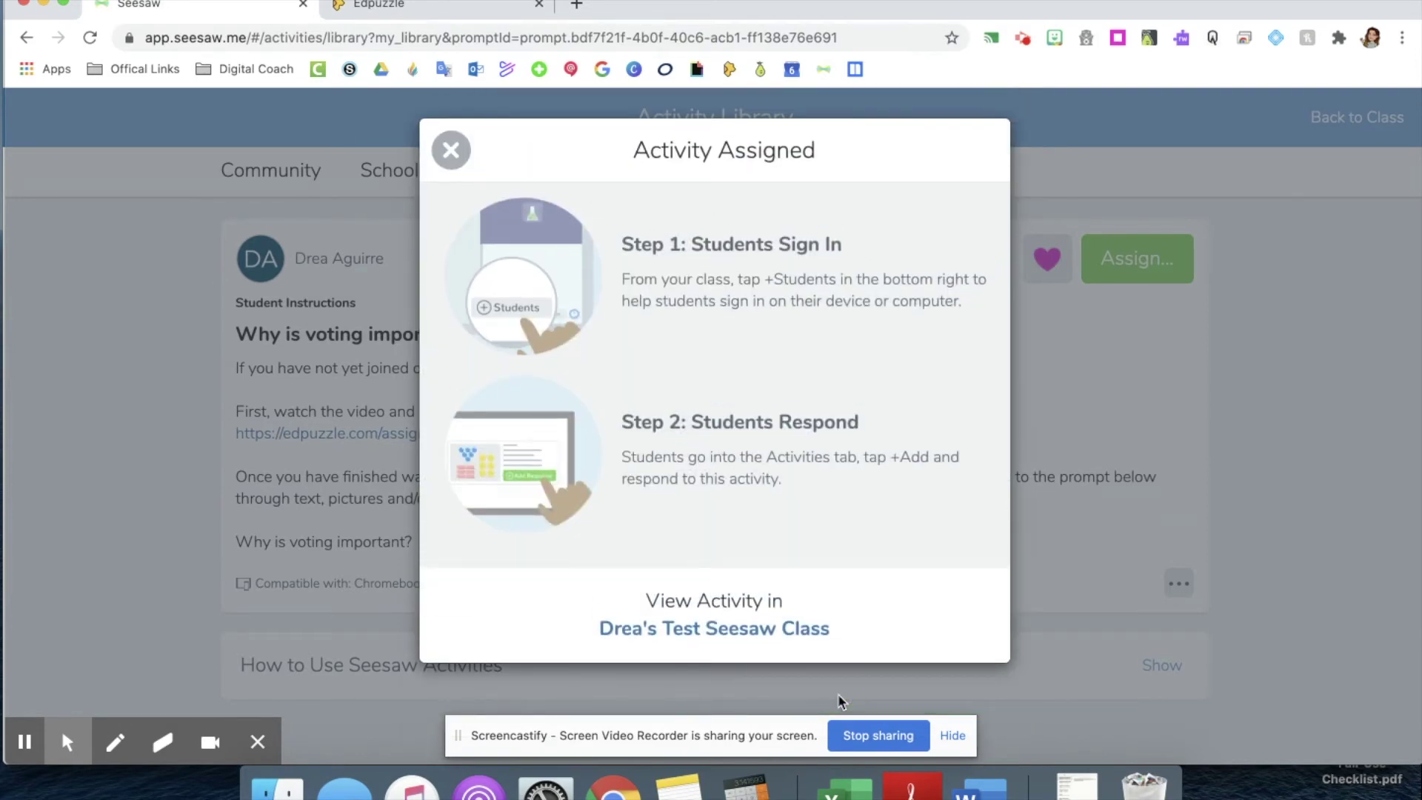
left_click(714, 627)
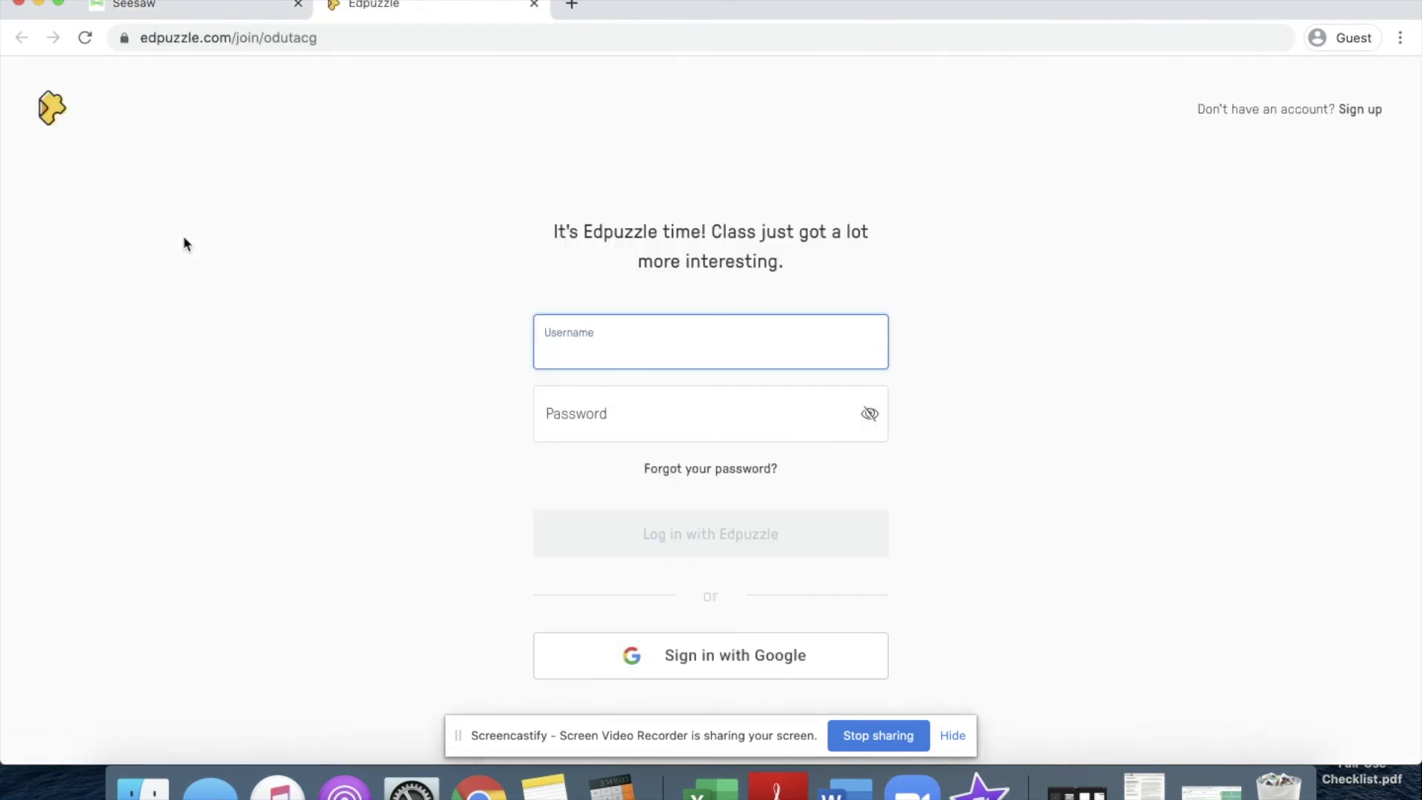
Sign in to Edpuzzle with the student Google account, then go back to Seesaw.
left_click(674, 652)
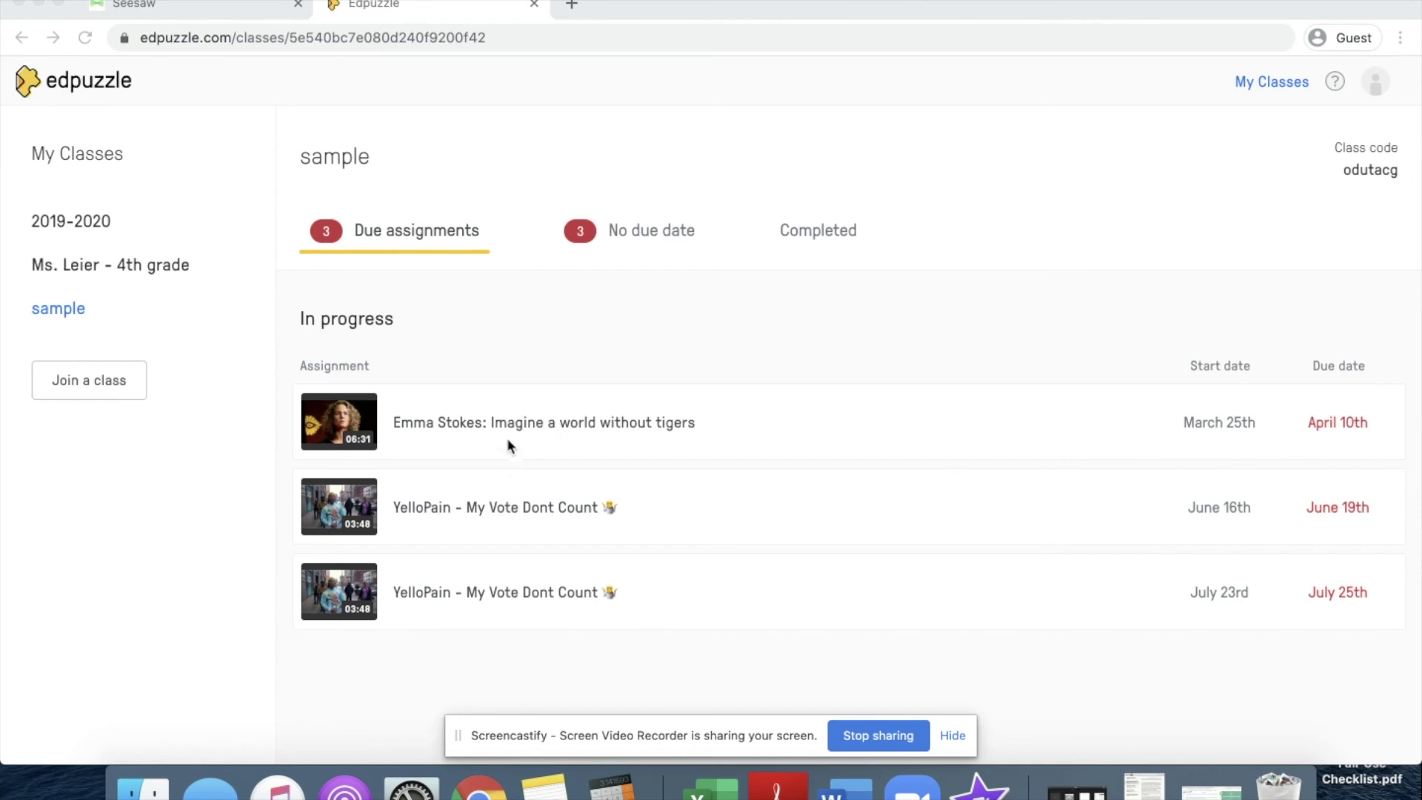
left_click(258, 14)
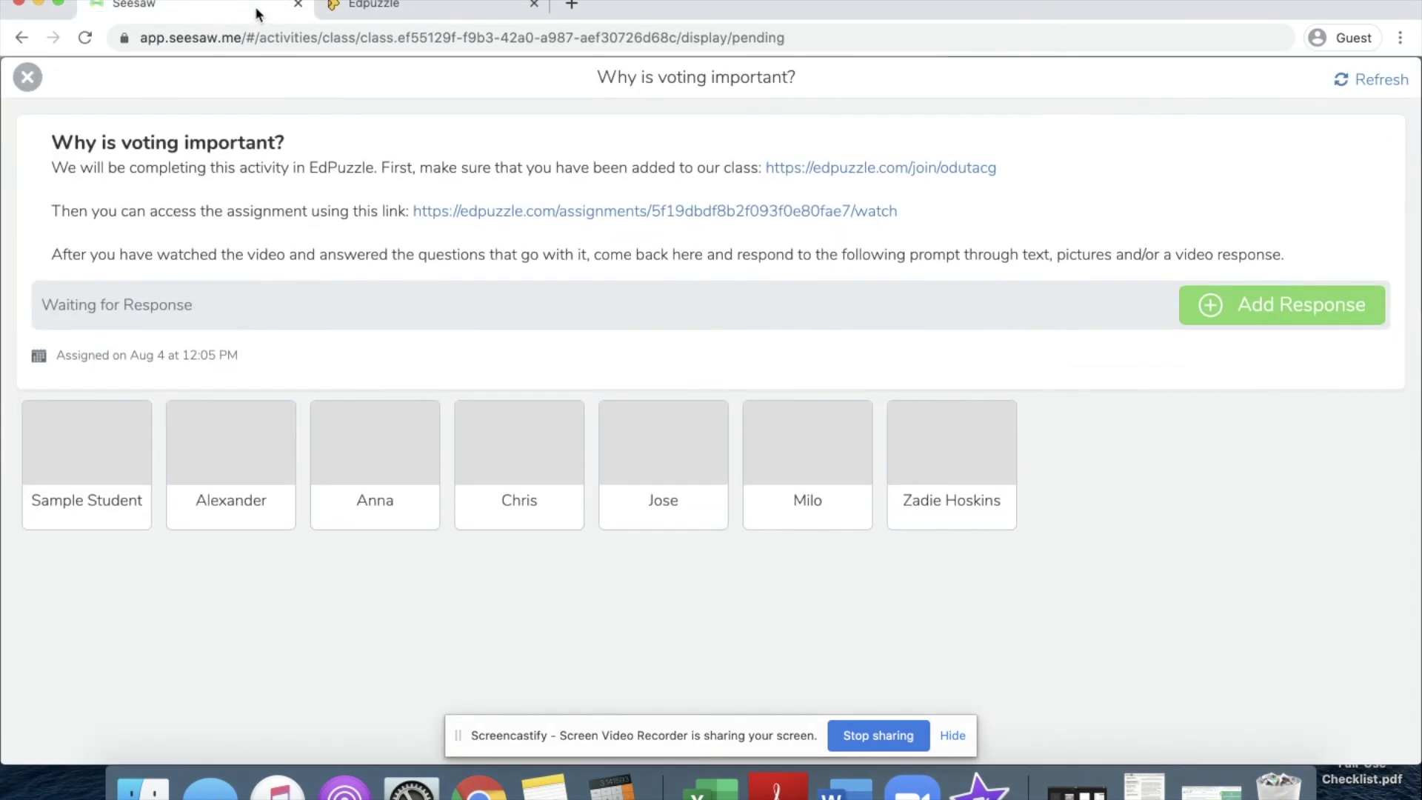
Open the 'YelloPain - My Vote Dont Count' assignment link and review its five questions.
left_click(639, 214)
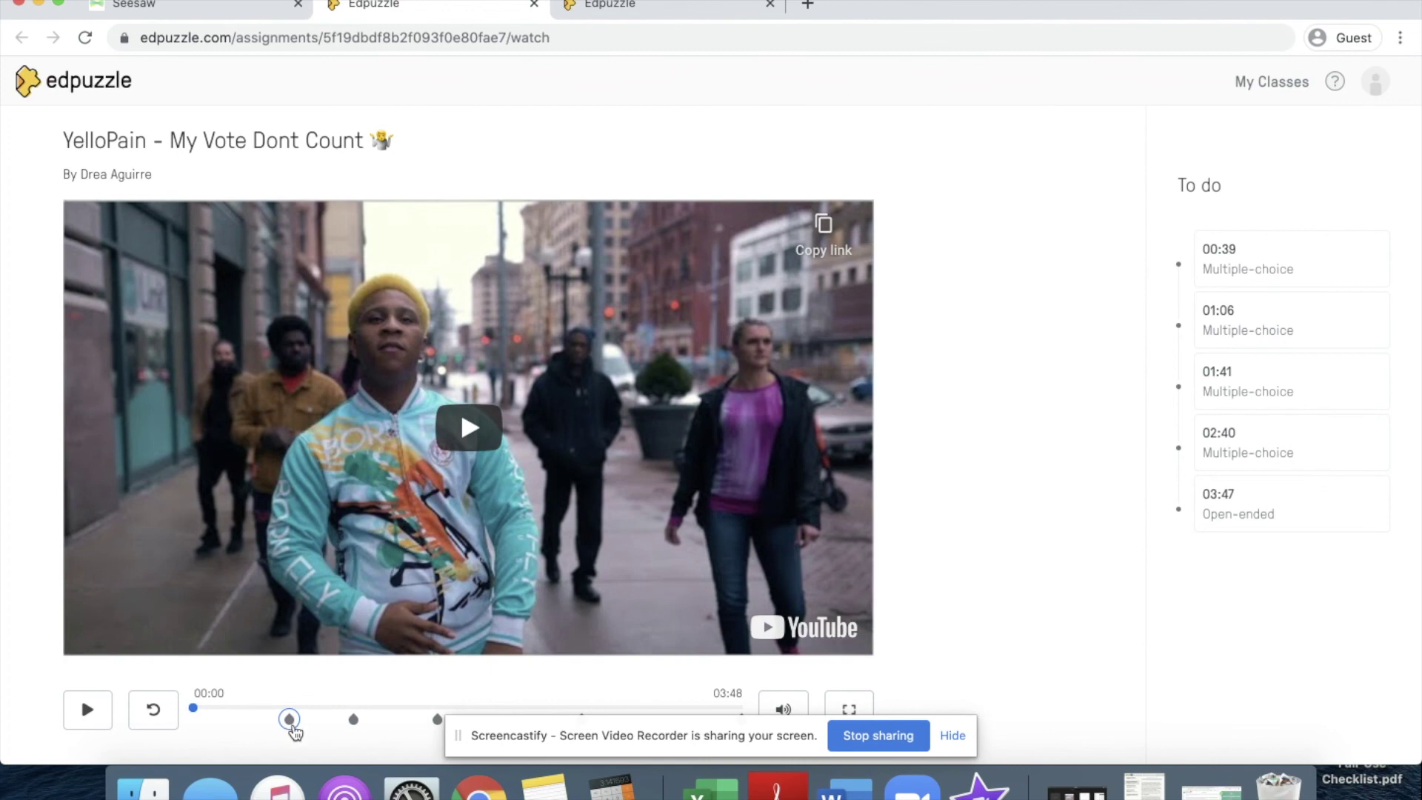
scroll(295, 726, "down", 1)
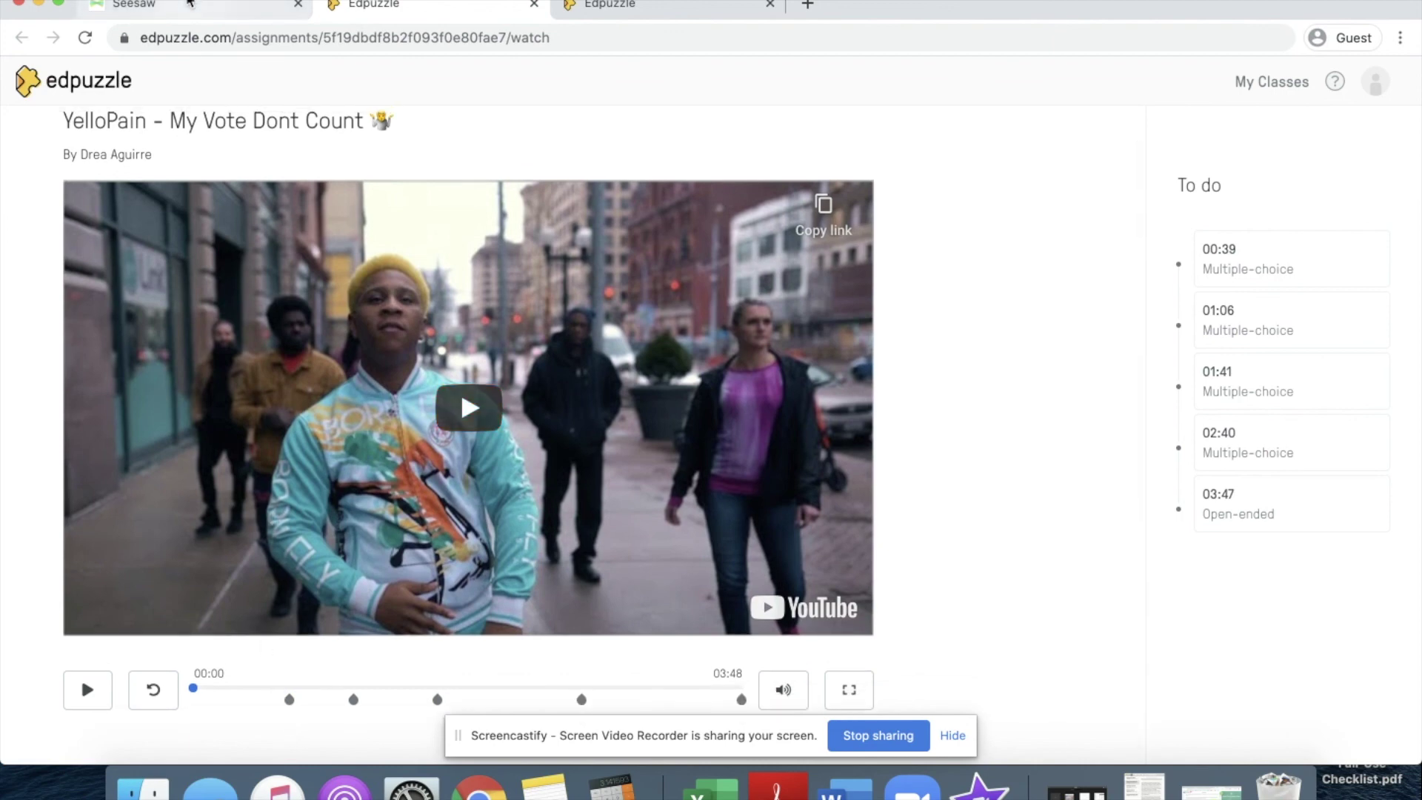
Start a Drawing response to the 'Why is voting important?' activity in Seesaw.
left_click(189, 5)
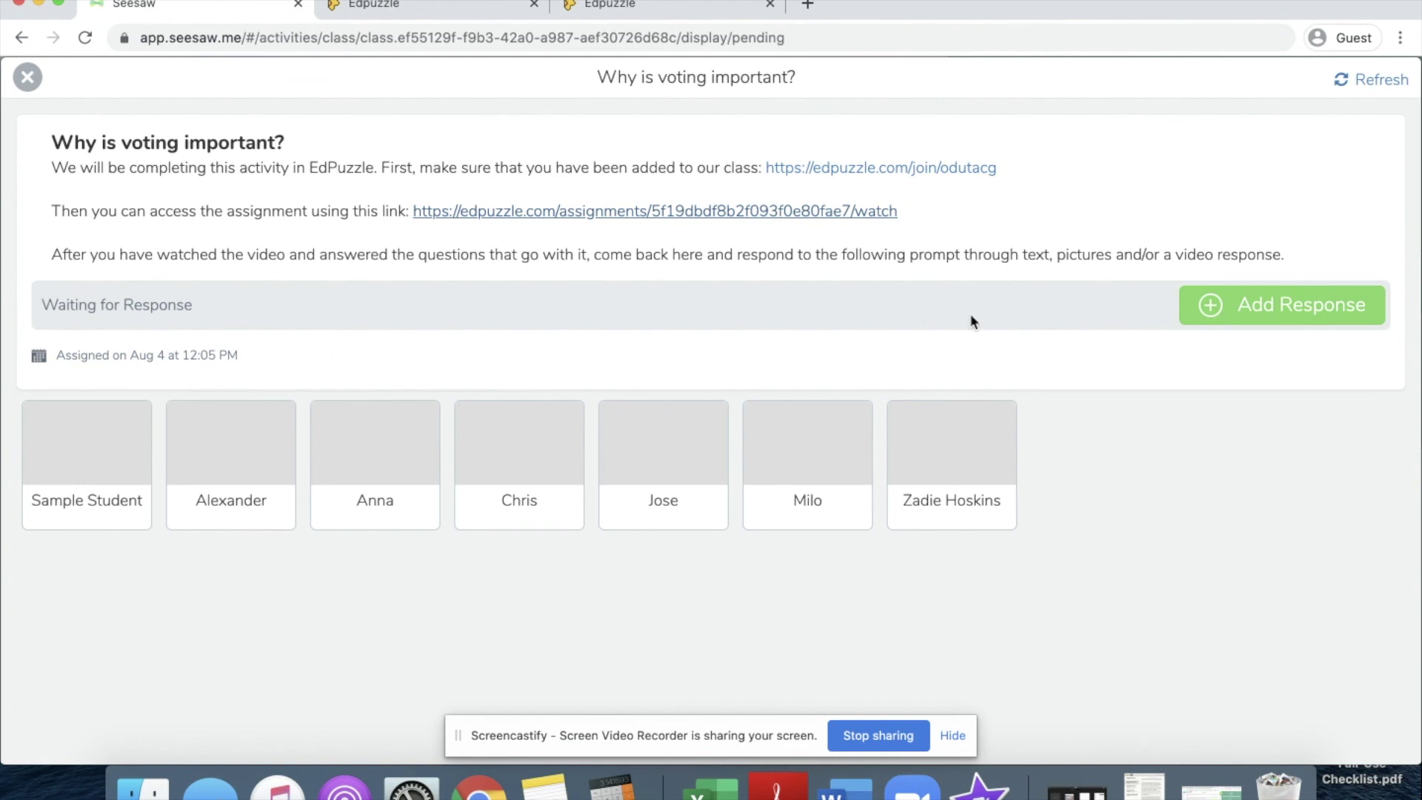
left_click(1231, 316)
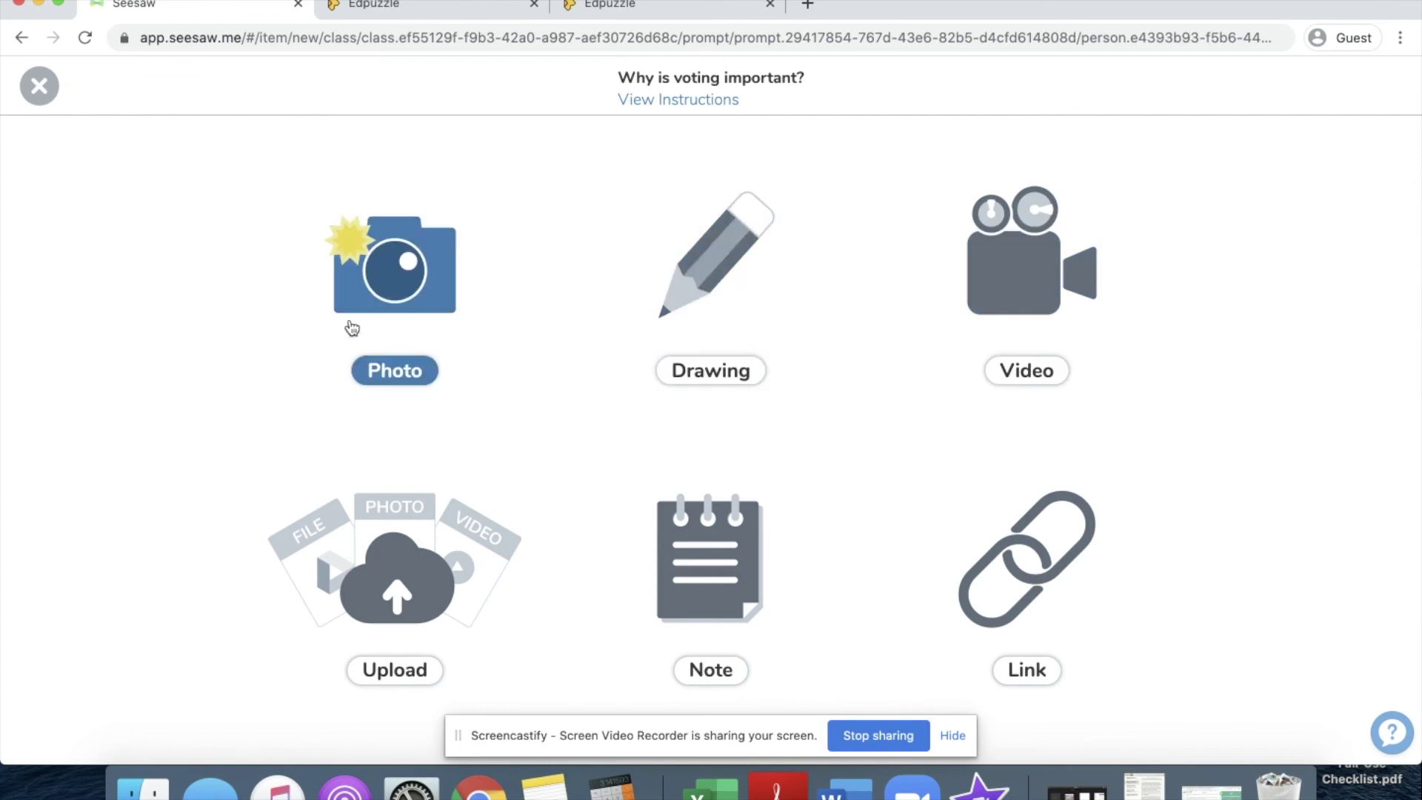
left_click(659, 392)
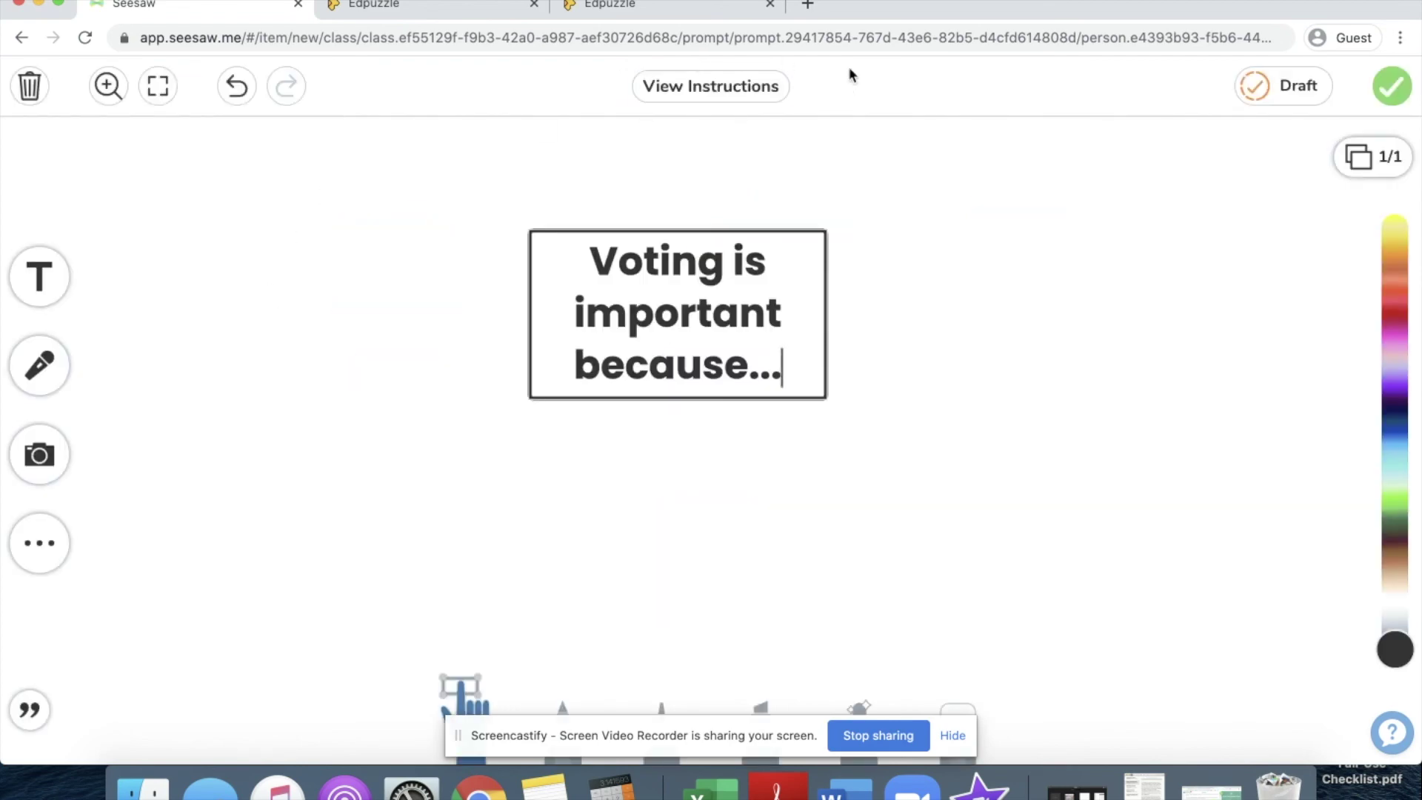